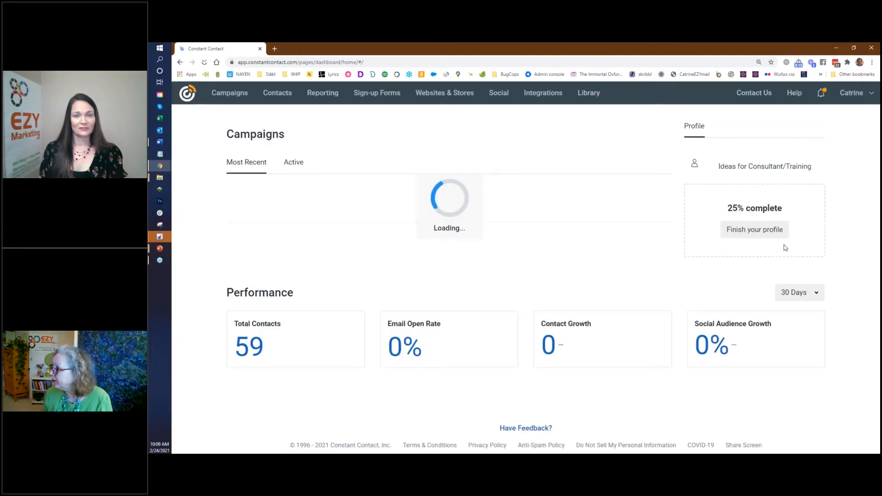
# Step: Create a new campaign and choose the Email type to reach the template gallery
pyautogui.click(872, 62)
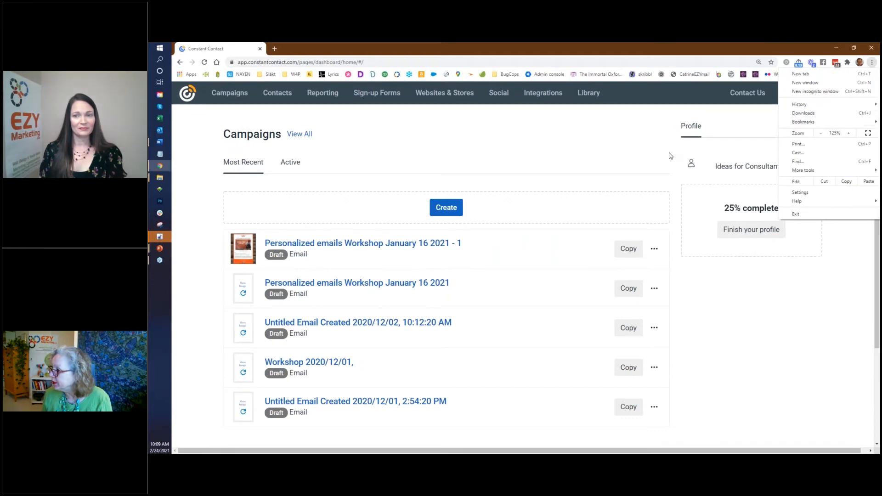
pyautogui.click(450, 210)
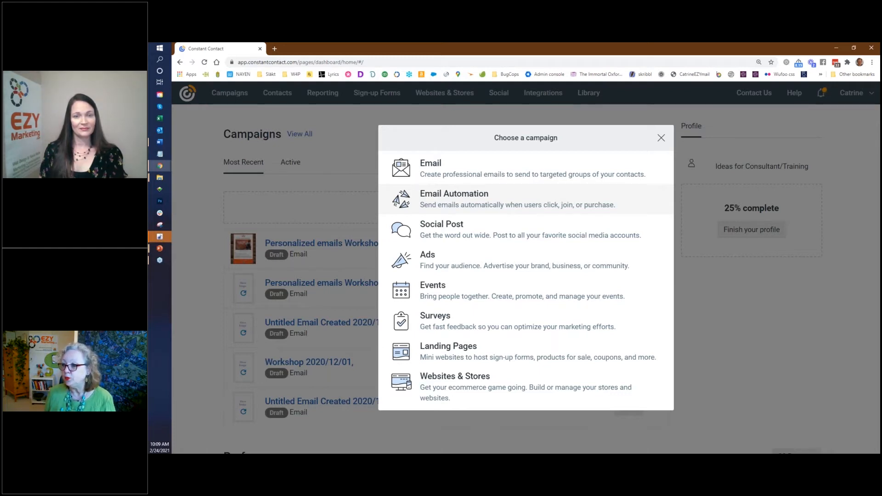
pyautogui.click(450, 172)
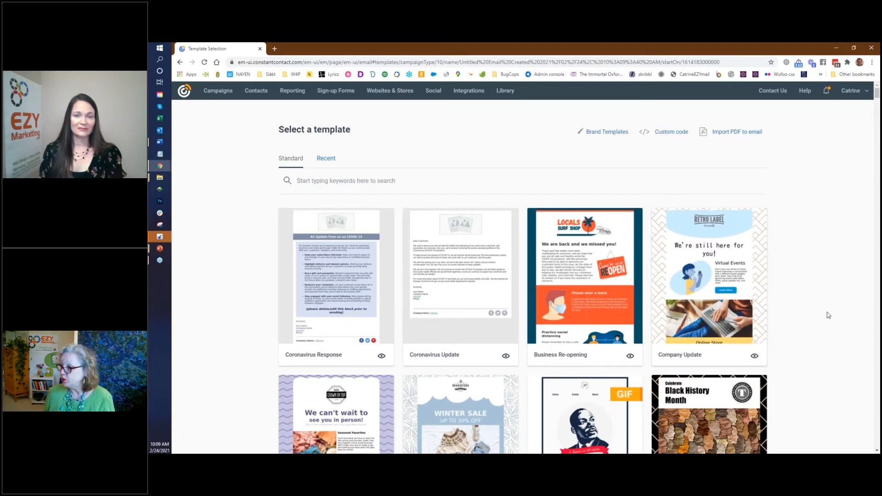
# Step: Search templates for 'rest' and filter the gallery to the restaurants category
pyautogui.scroll(-3, 826, 315)
pyautogui.scroll(-7, 829, 315)
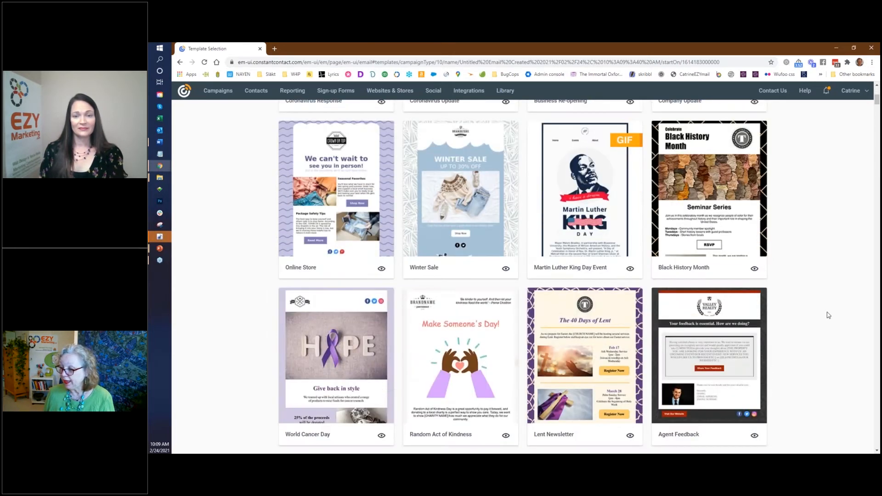
pyautogui.scroll(10, 828, 316)
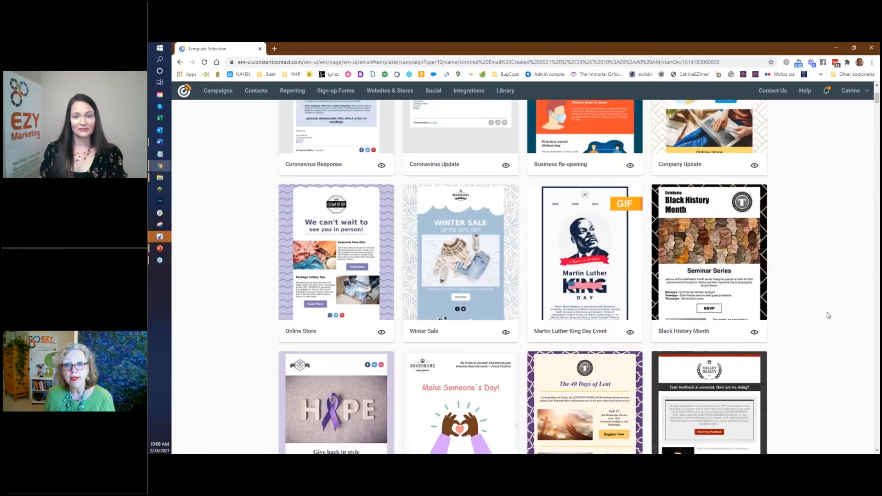
pyautogui.click(409, 175)
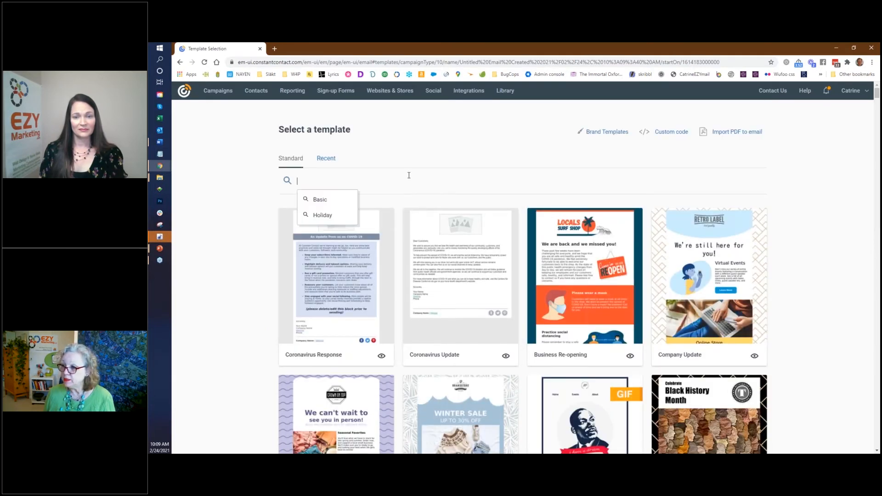
pyautogui.write('re')
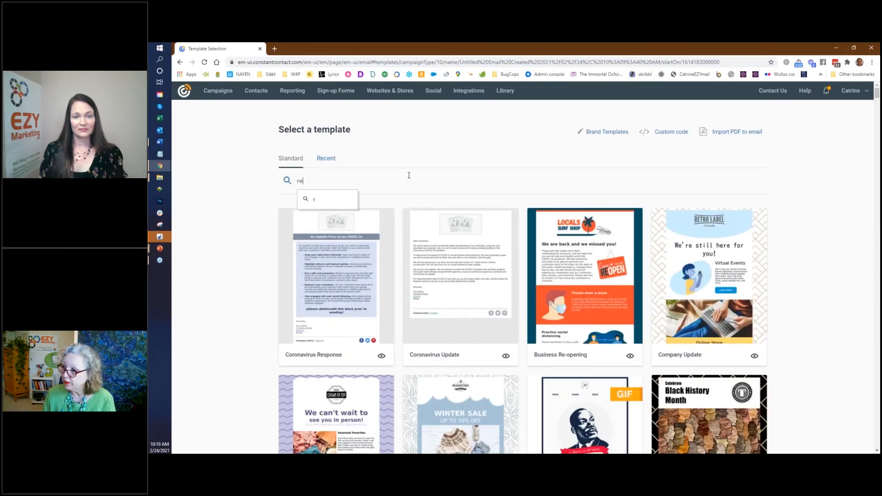
pyautogui.write('st')
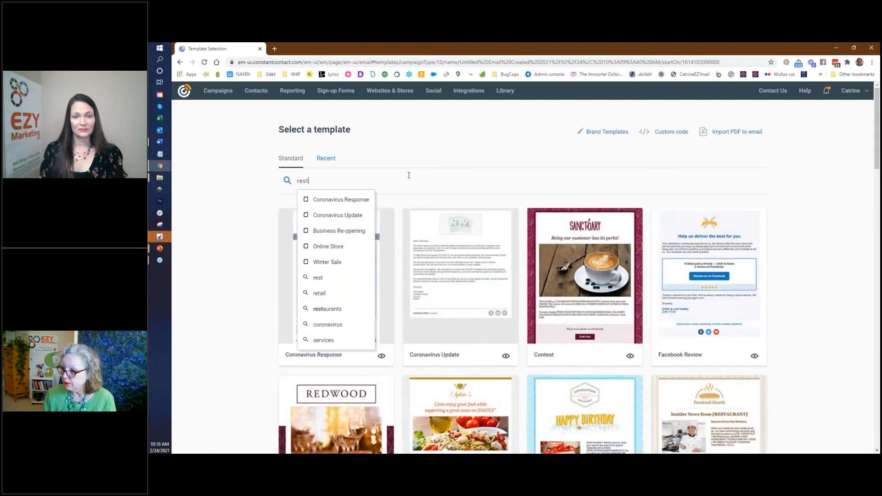
pyautogui.click(328, 309)
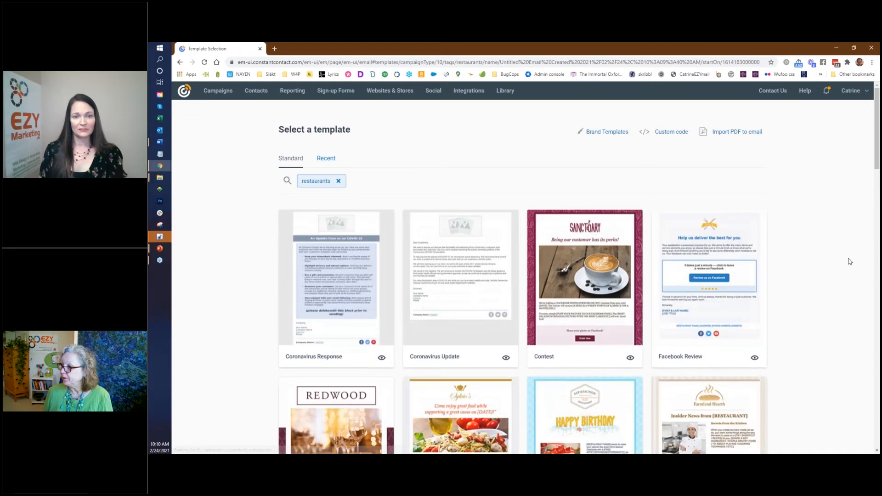
pyautogui.moveTo(877, 146); pyautogui.dragTo(873, 282)
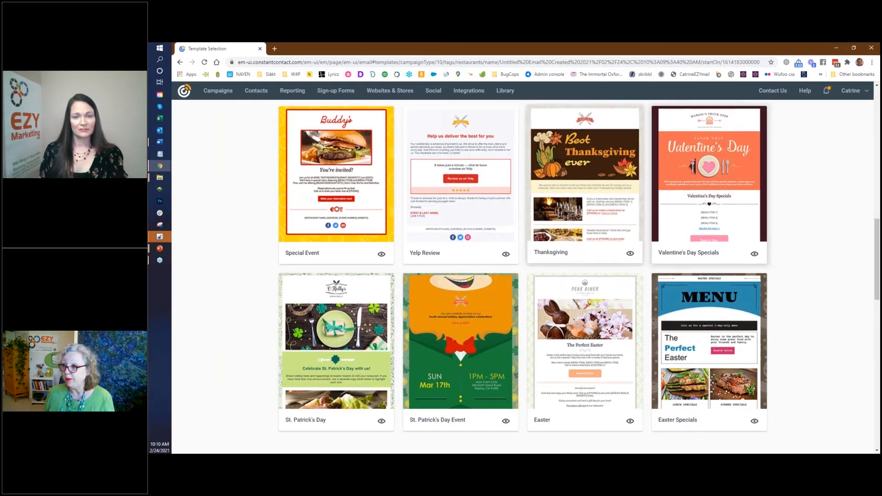
# Step: Pick the restaurant Special Event template with the Buddy's burger design
pyautogui.click(328, 180)
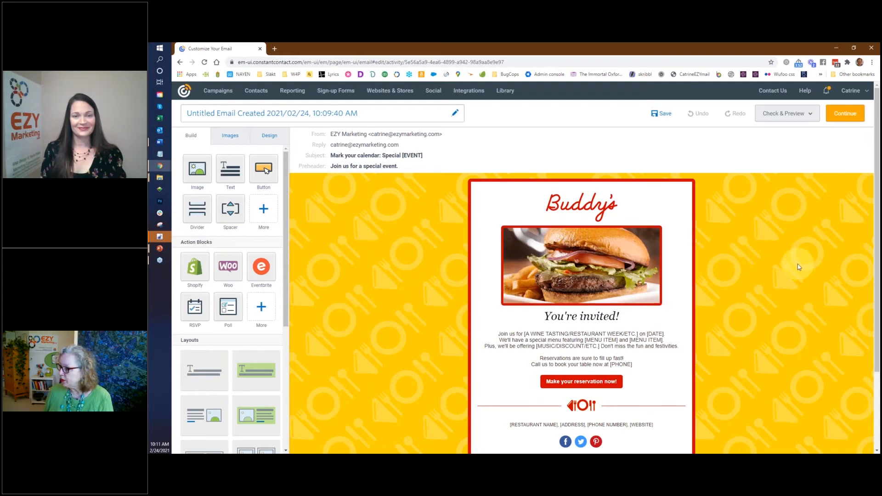
# Step: Delete the Buddy's logo image from the top of the email
pyautogui.scroll(-2, 798, 266)
pyautogui.scroll(2, 798, 266)
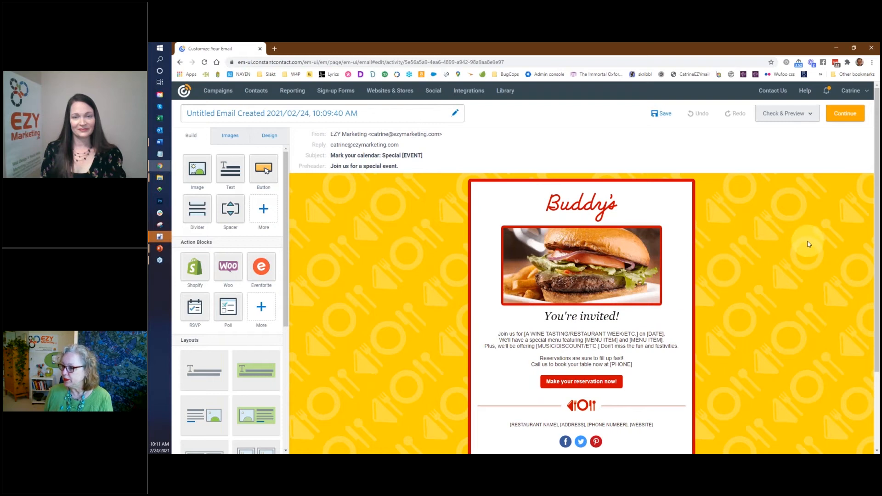
pyautogui.click(585, 205)
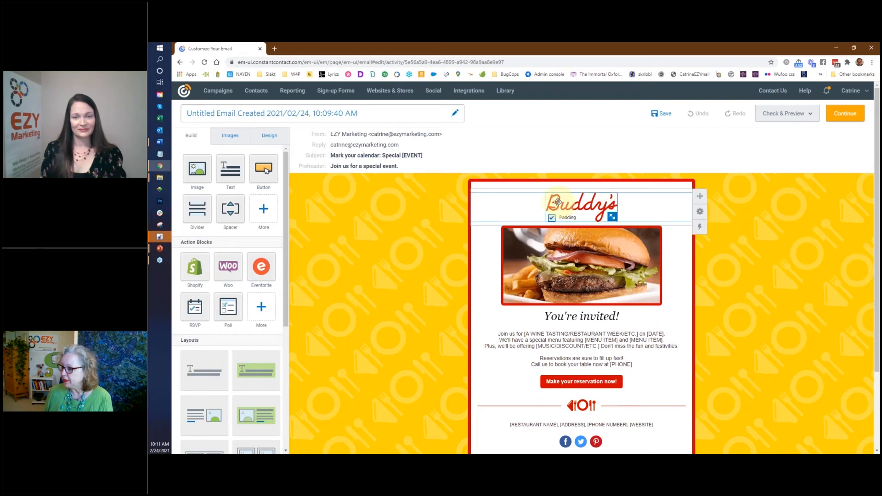
pyautogui.click(584, 205)
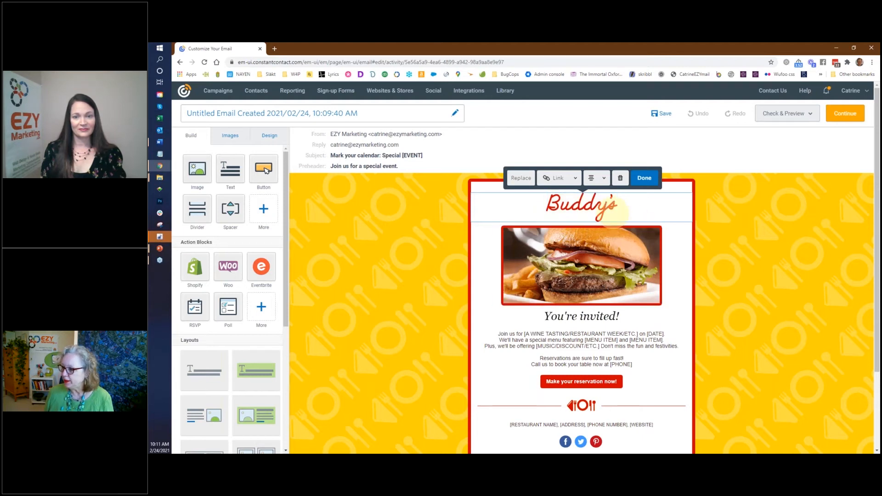
pyautogui.click(621, 181)
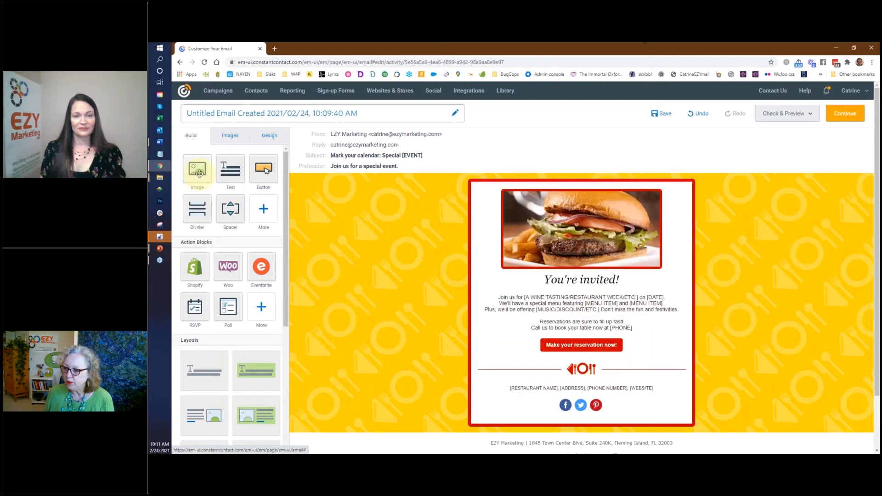
# Step: Add an image block at the top, drop logo.png into it and enlarge it
pyautogui.moveTo(198, 170); pyautogui.dragTo(548, 187)
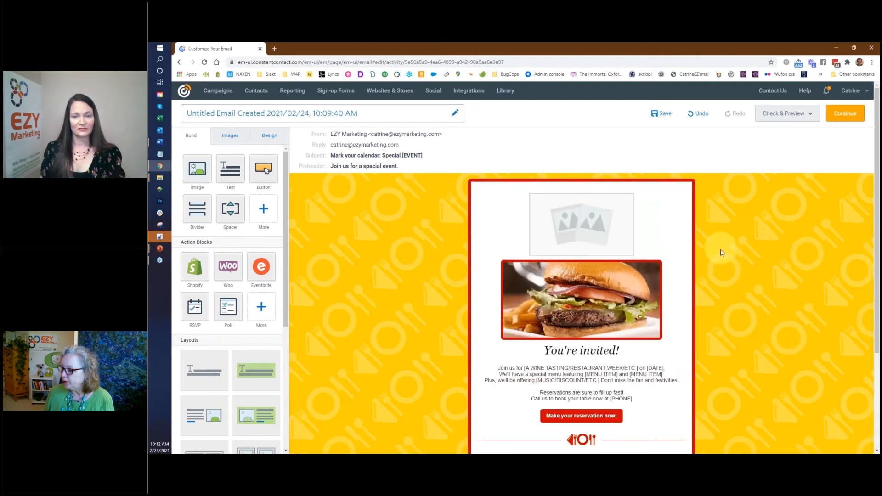
pyautogui.moveTo(390, 0); pyautogui.dragTo(334, 124)
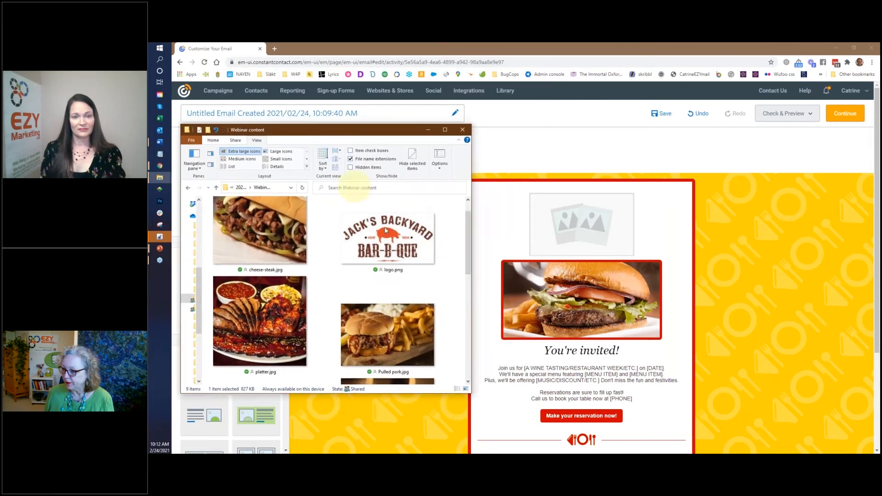
pyautogui.moveTo(471, 250); pyautogui.dragTo(465, 232)
pyautogui.moveTo(385, 264); pyautogui.dragTo(584, 234)
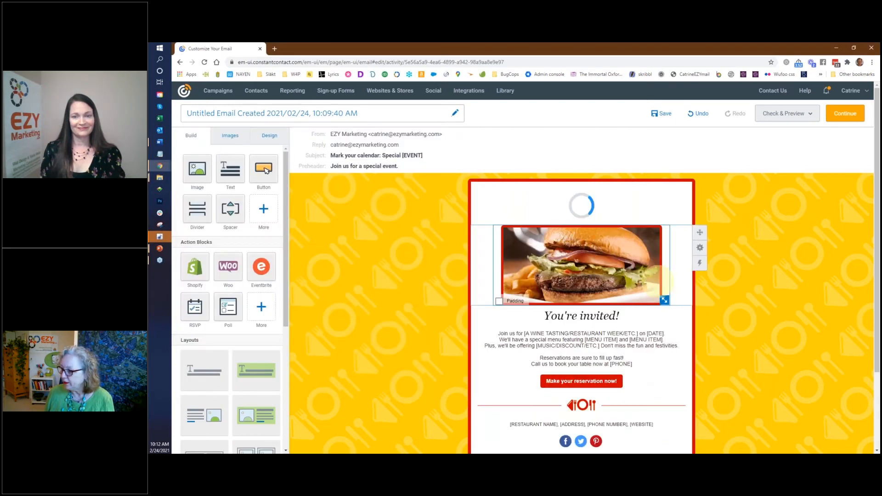
pyautogui.moveTo(634, 250); pyautogui.dragTo(646, 275)
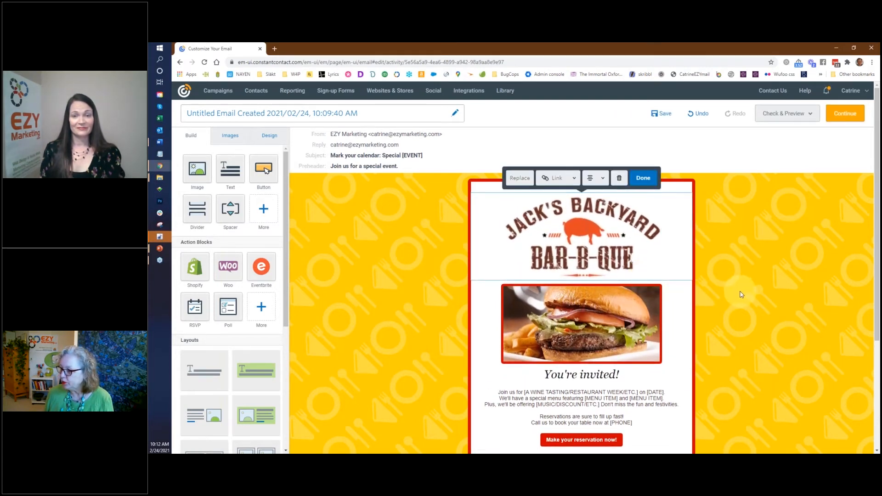
# Step: Replace the footer's placeholder line with the restaurant's name, phone and website, then deselect the social icons
pyautogui.scroll(-4, 741, 295)
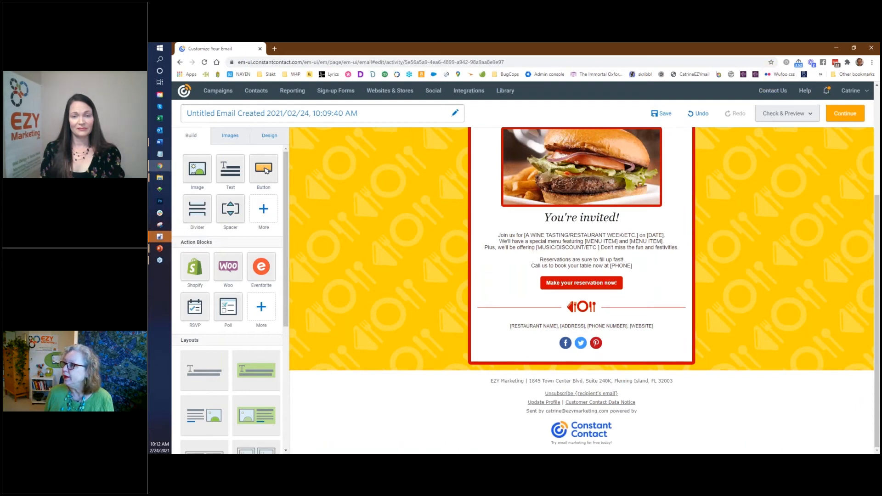
pyautogui.hotkey('alt', 'Tab')
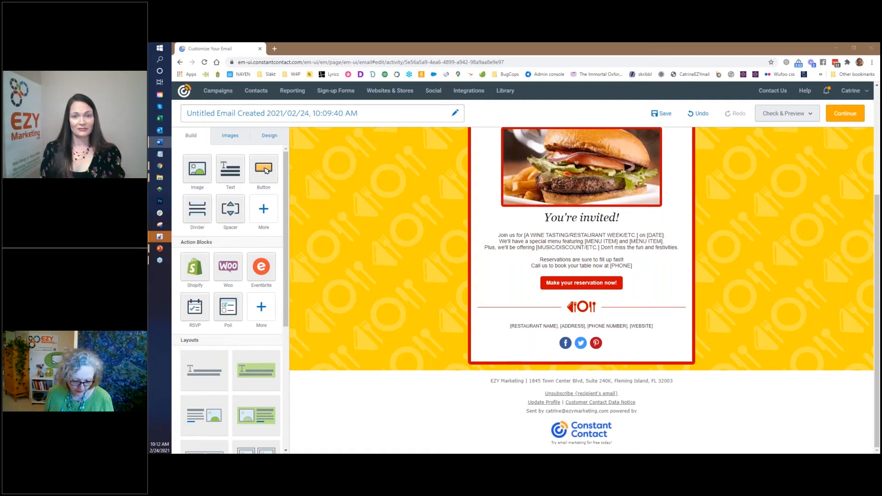
pyautogui.click(658, 327)
pyautogui.moveTo(653, 327); pyautogui.dragTo(501, 326)
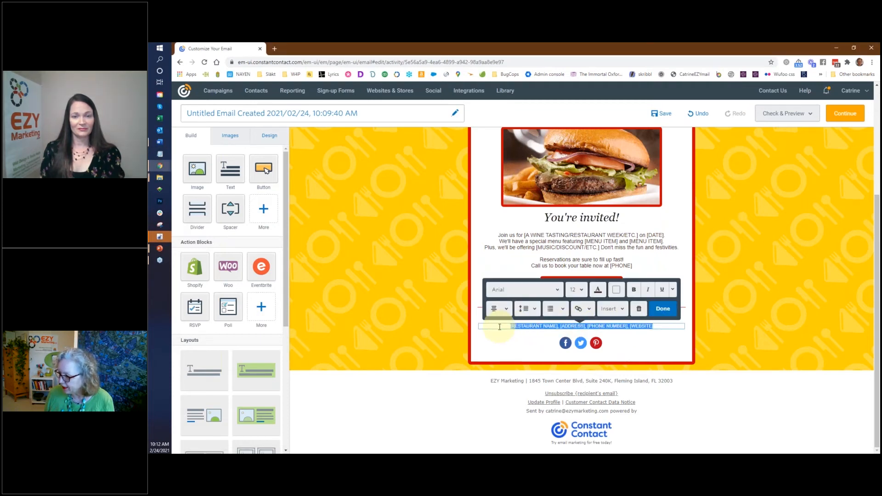
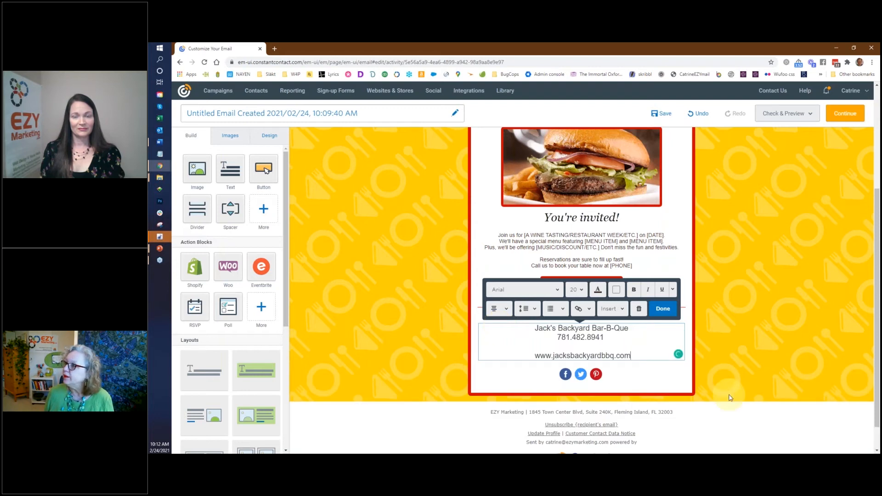
pyautogui.click(663, 308)
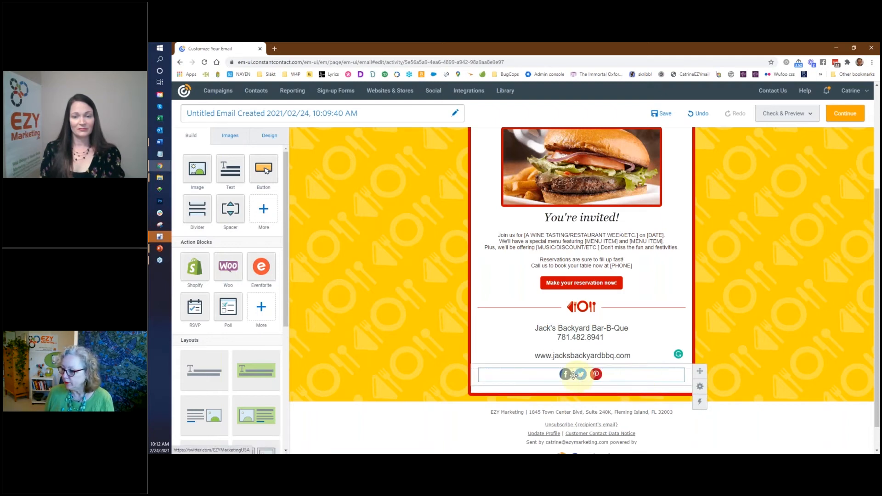
pyautogui.click(564, 375)
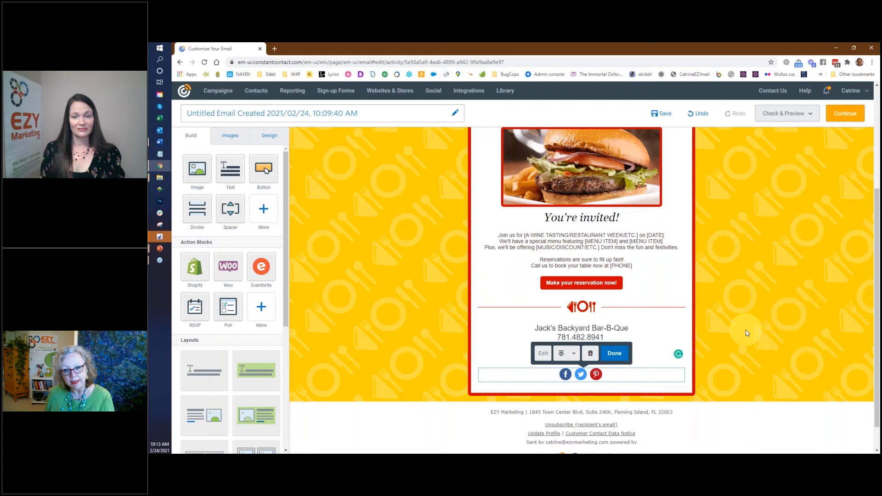
pyautogui.click(744, 343)
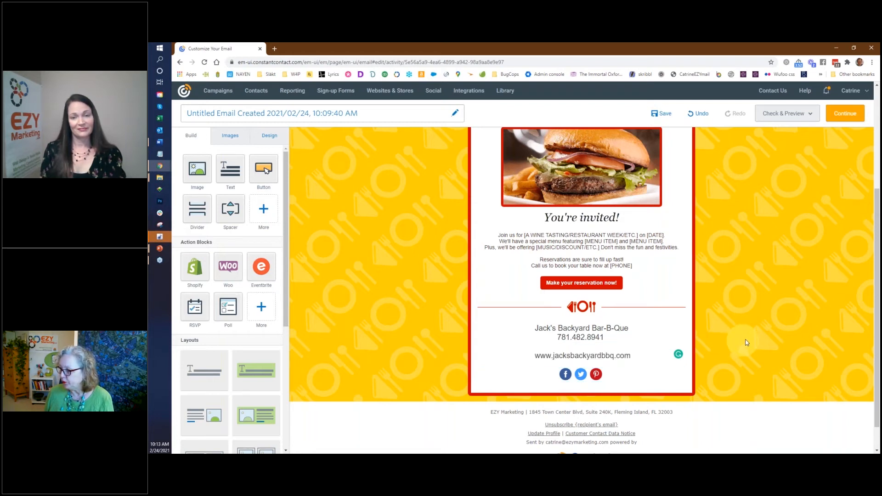
# Step: Add an empty image block above the burger photo and delete the burger photo
pyautogui.scroll(1, 747, 342)
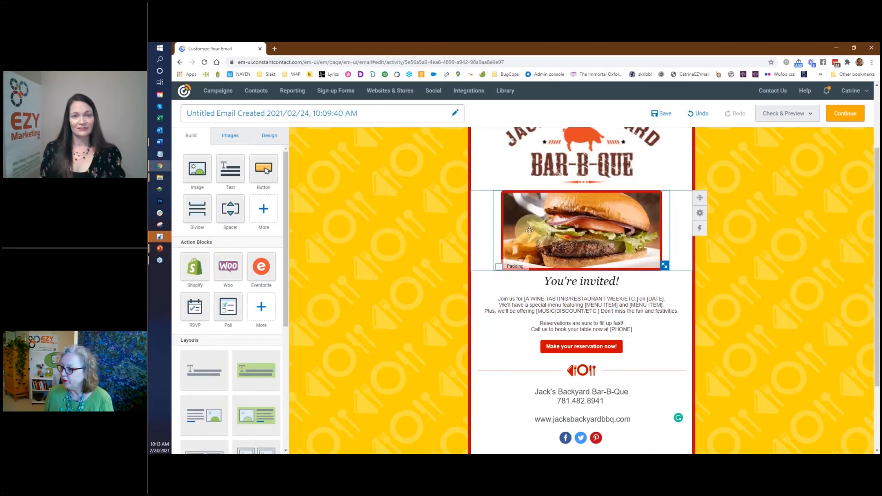
pyautogui.moveTo(197, 168); pyautogui.dragTo(529, 202)
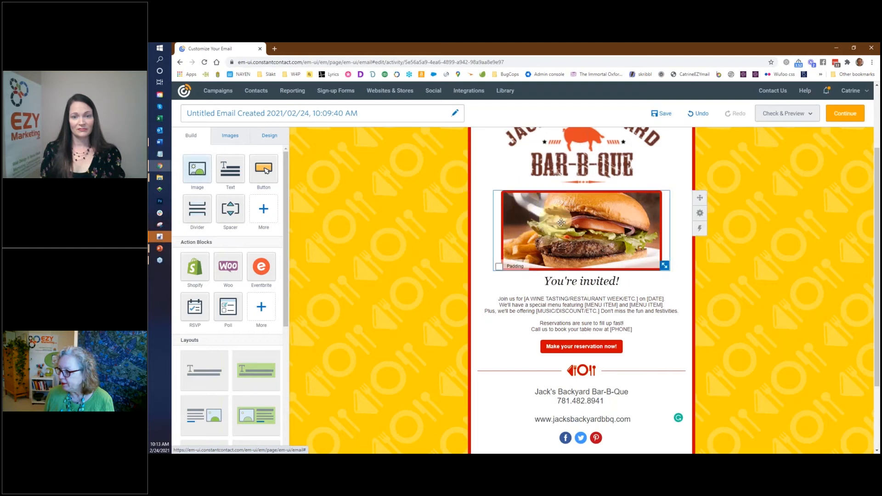
pyautogui.click(595, 290)
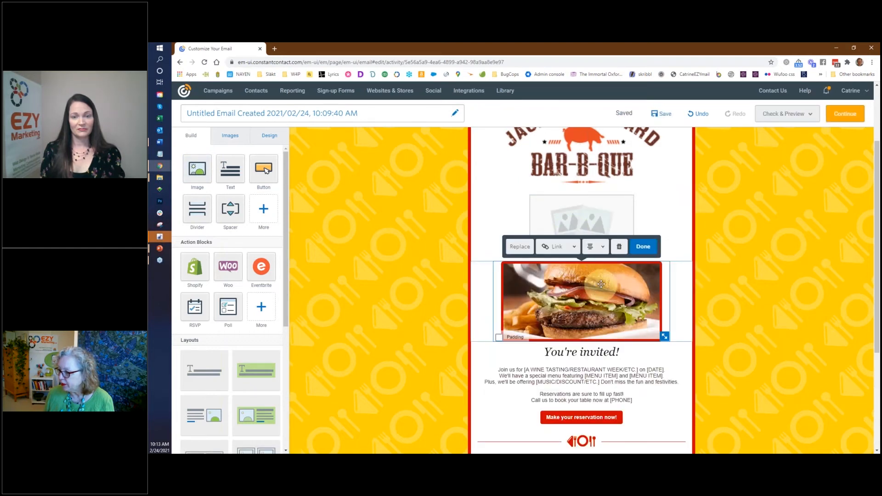
pyautogui.click(619, 246)
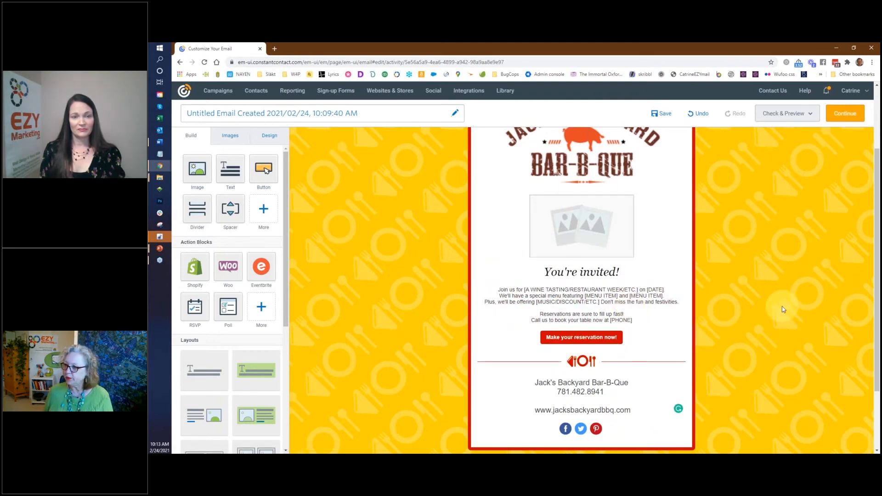
pyautogui.scroll(3, 780, 308)
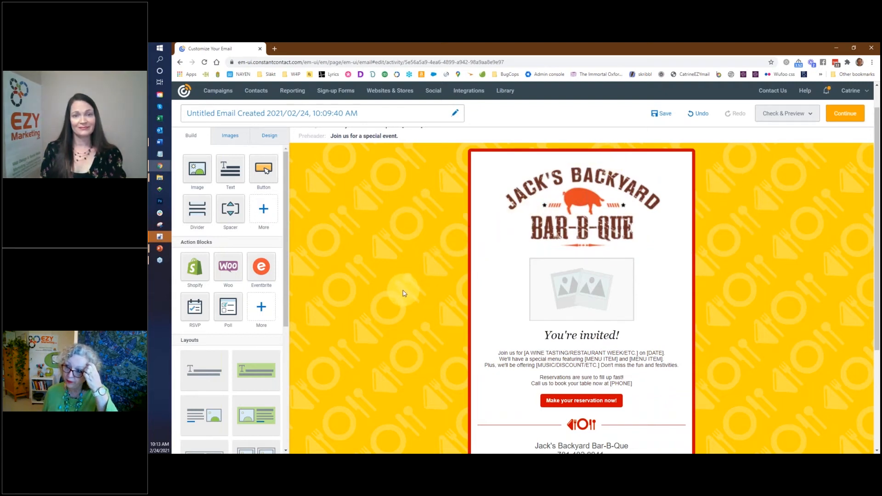
pyautogui.click(266, 137)
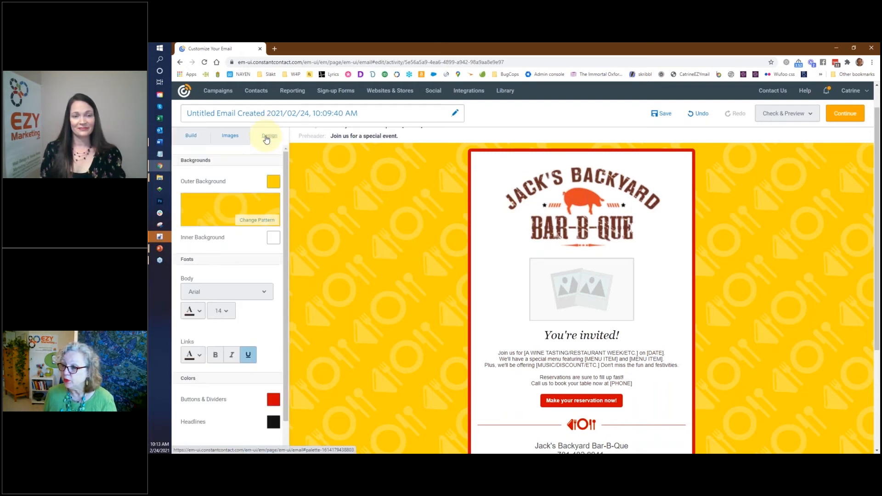
pyautogui.click(273, 183)
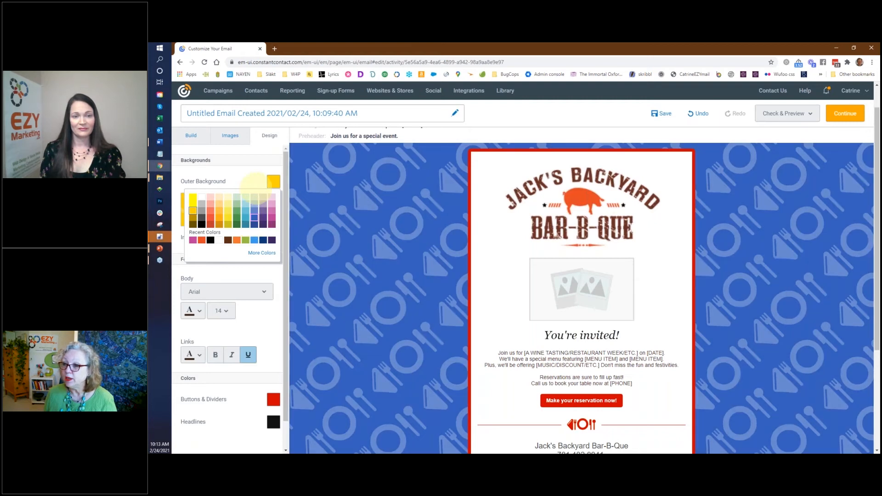
pyautogui.click(191, 136)
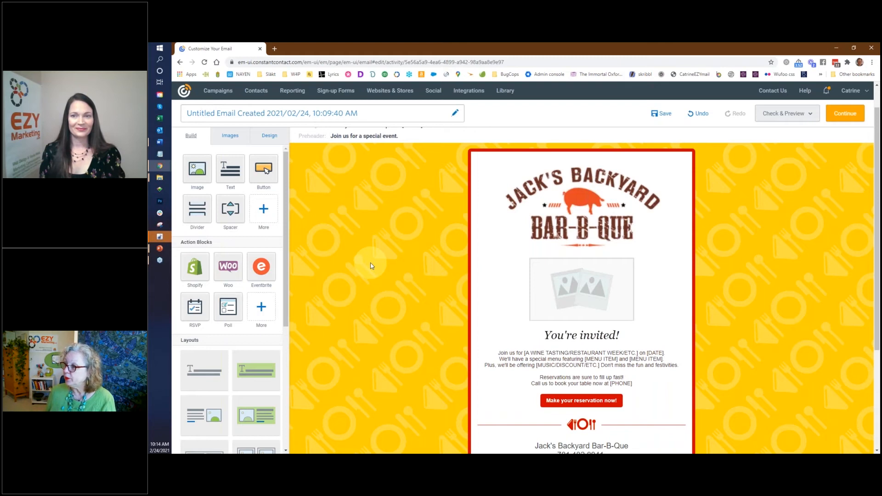
# Step: Rename the email to 'My template', save the name and head to Campaigns
pyautogui.click(372, 114)
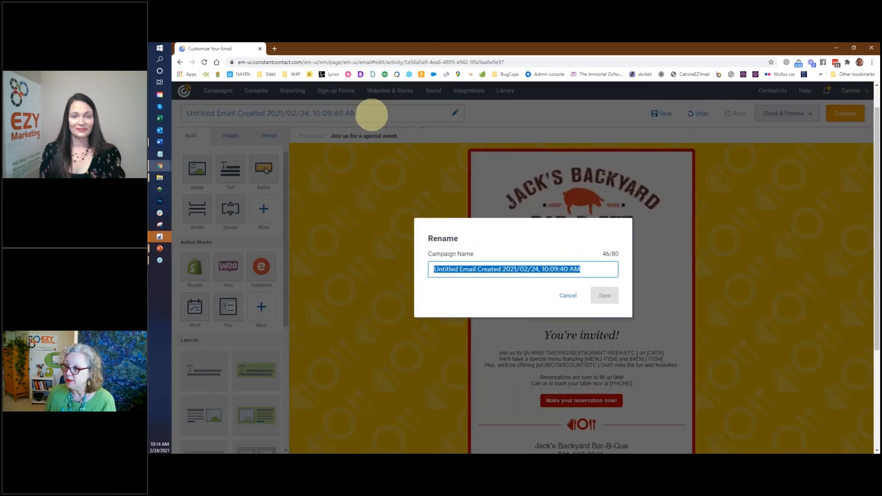
pyautogui.write('My template')
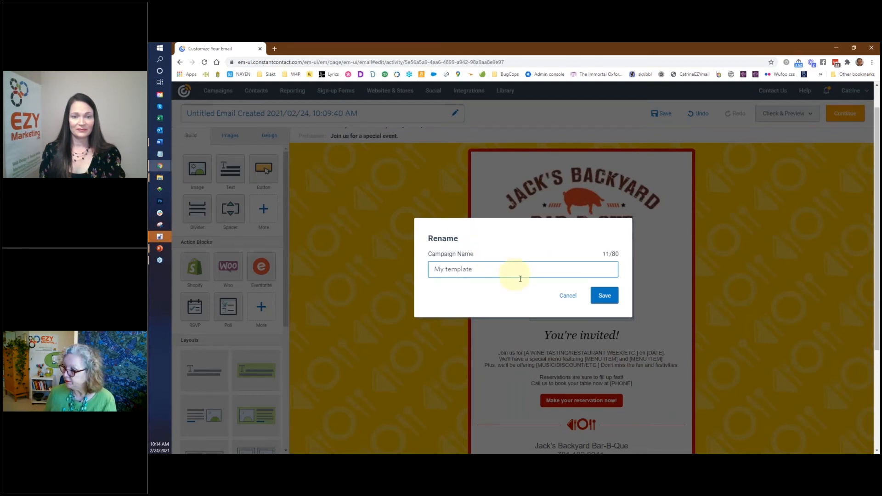
pyautogui.click(606, 297)
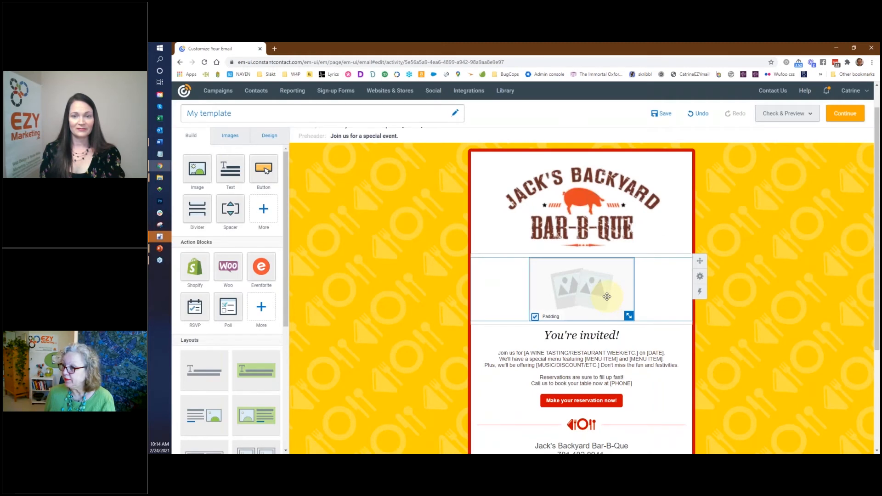
pyautogui.click(219, 91)
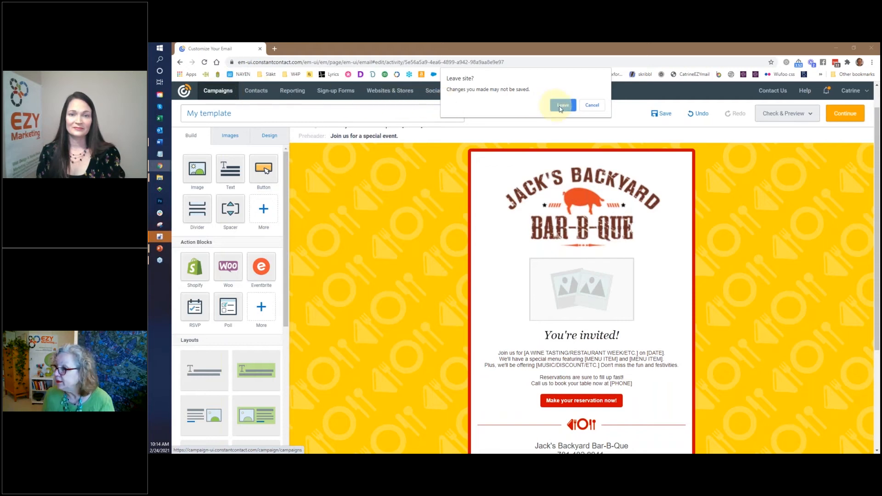
# Step: Save the My template email, then copy it from its Campaigns list row
pyautogui.click(593, 104)
pyautogui.click(666, 116)
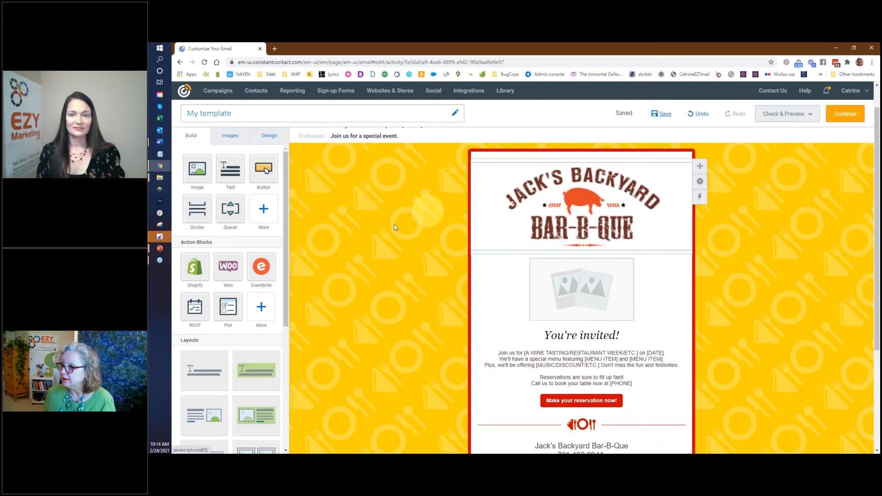
pyautogui.click(220, 95)
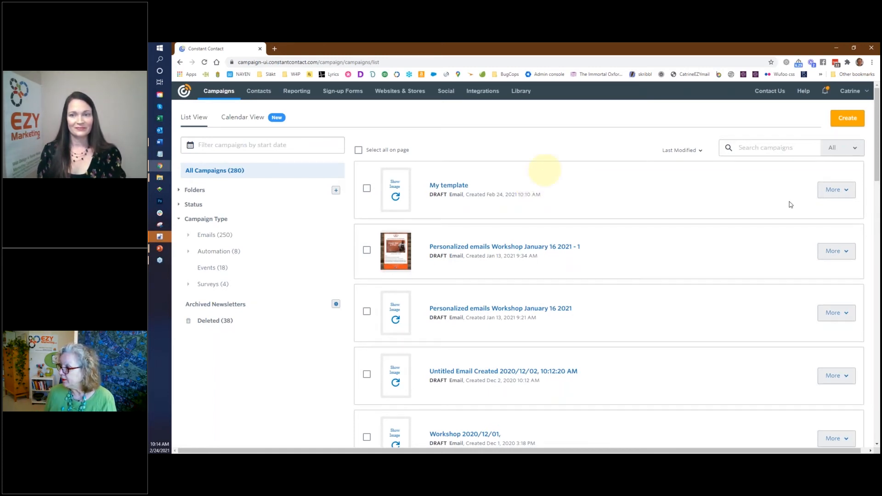
pyautogui.click(846, 190)
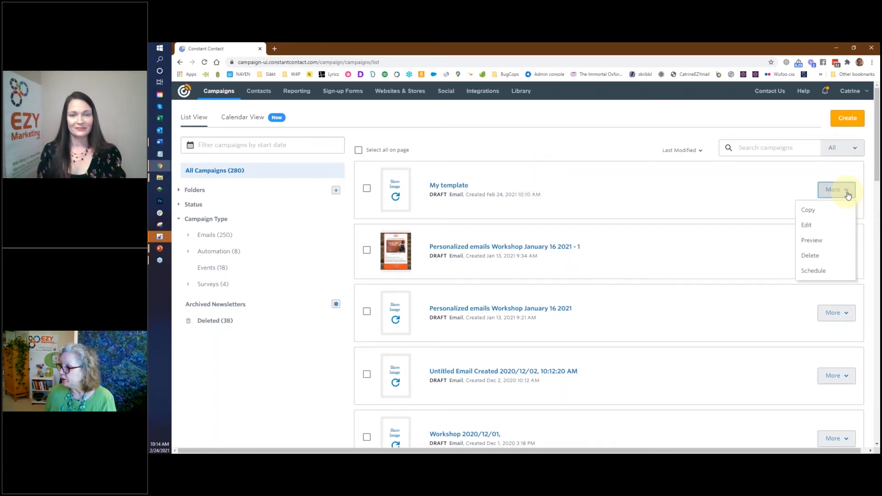
pyautogui.click(819, 211)
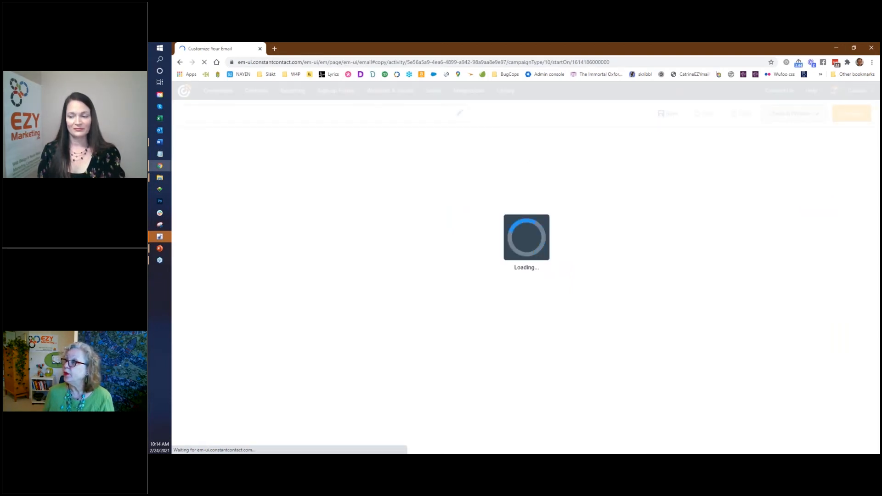
# Step: Replace 'My template' with 'Introducing St Louis Pork Basket' as the copy's name and save
pyautogui.hotkey('alt', 'Tab')
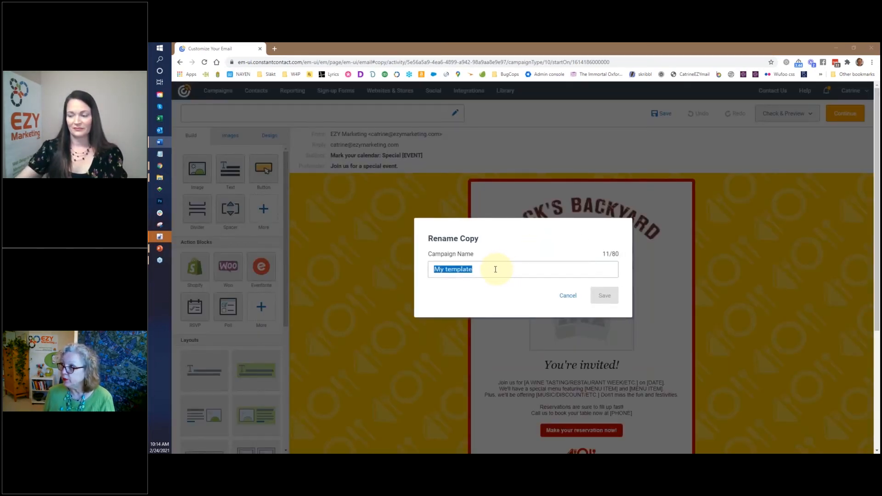
pyautogui.click(496, 270)
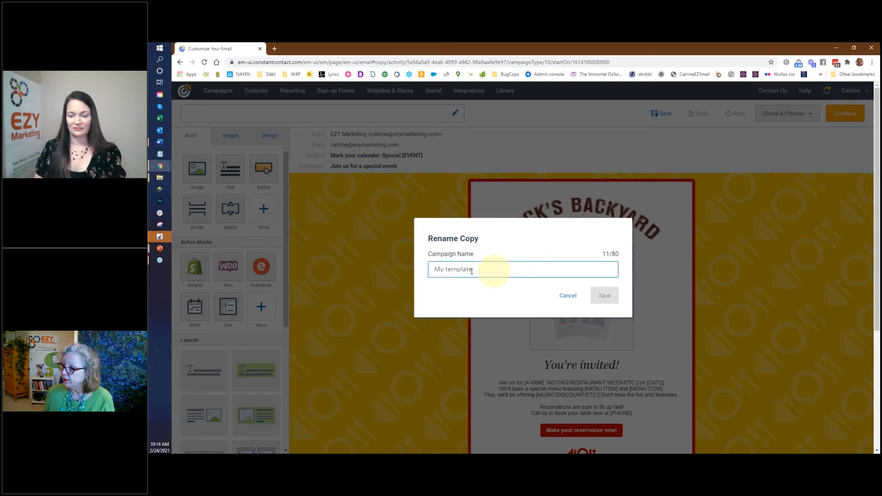
pyautogui.moveTo(471, 271); pyautogui.dragTo(408, 267)
pyautogui.write('Introducing St Louis Pork Basket')
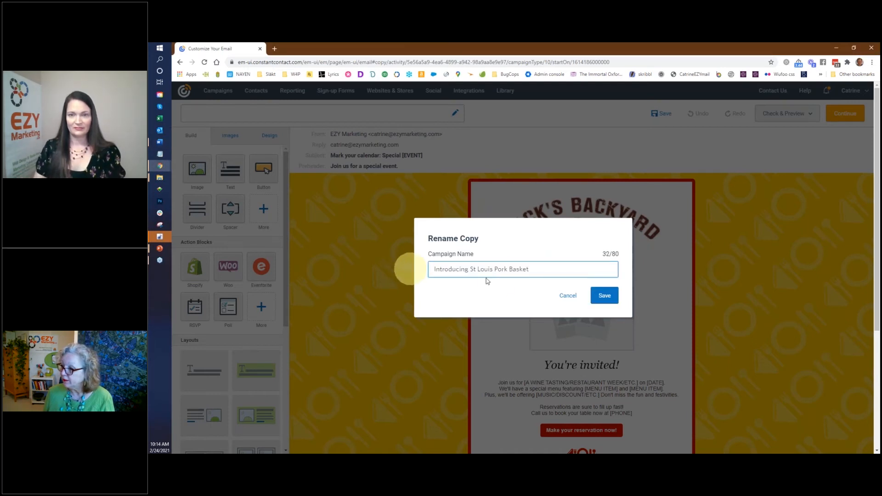
pyautogui.click(611, 296)
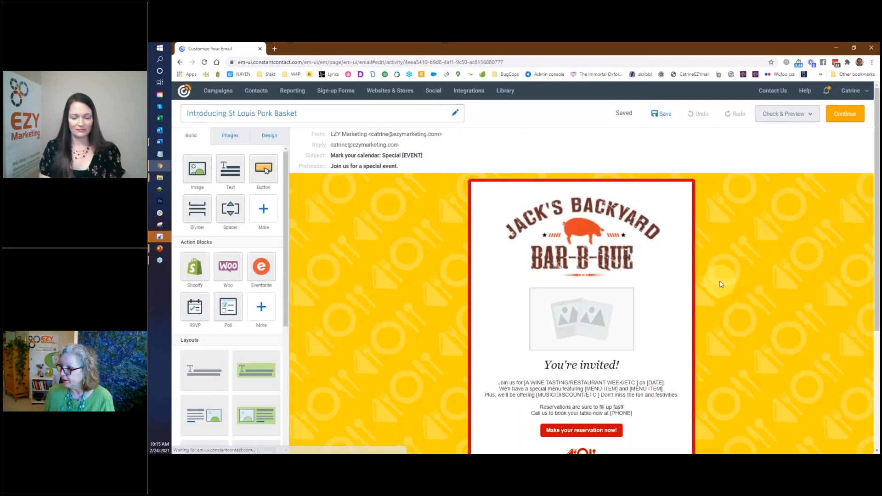
# Step: Drop the pulled pork photo from the image folder into the placeholder under the logo
pyautogui.scroll(-1, 751, 293)
pyautogui.scroll(-1, 751, 293)
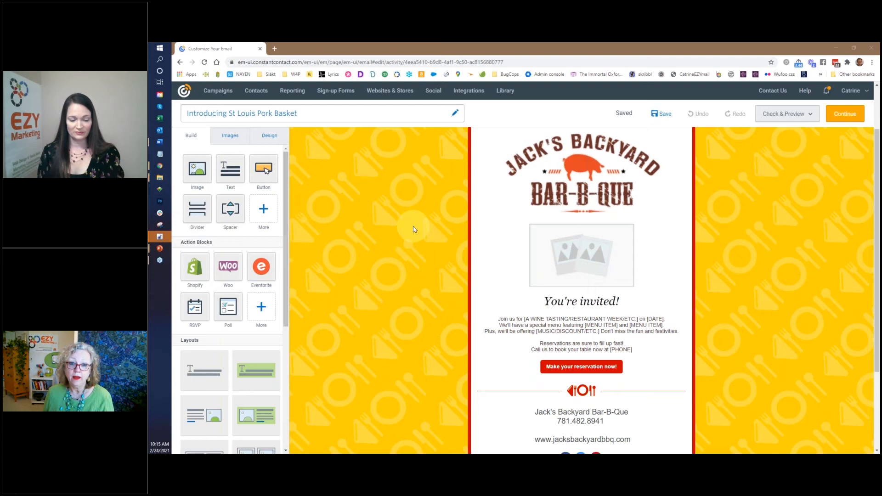
pyautogui.hotkey('alt', 'Tab')
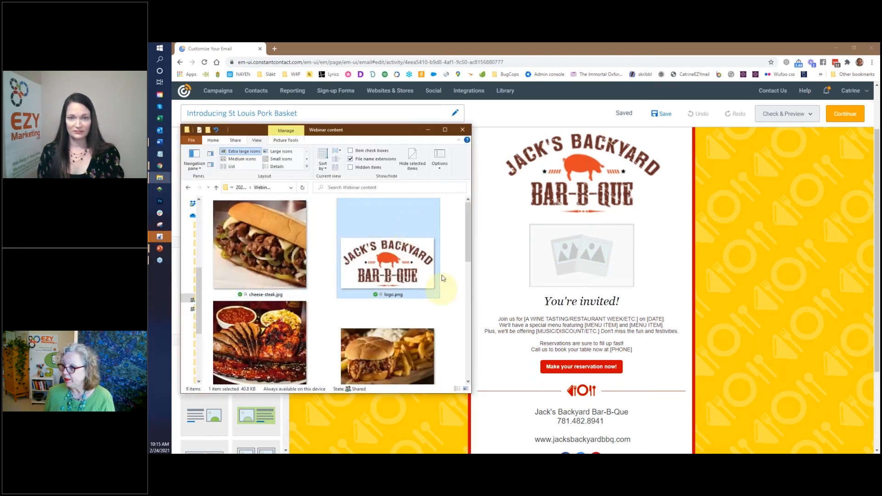
pyautogui.moveTo(470, 237); pyautogui.dragTo(466, 272)
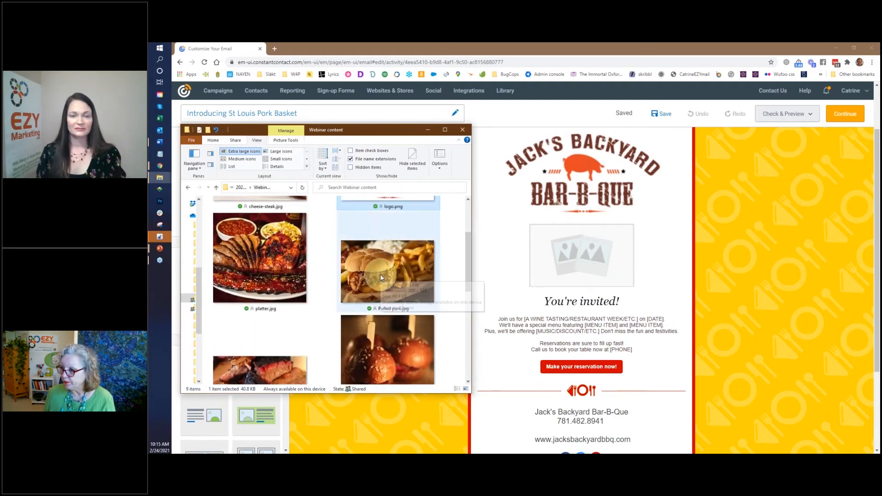
pyautogui.moveTo(380, 278); pyautogui.dragTo(580, 258)
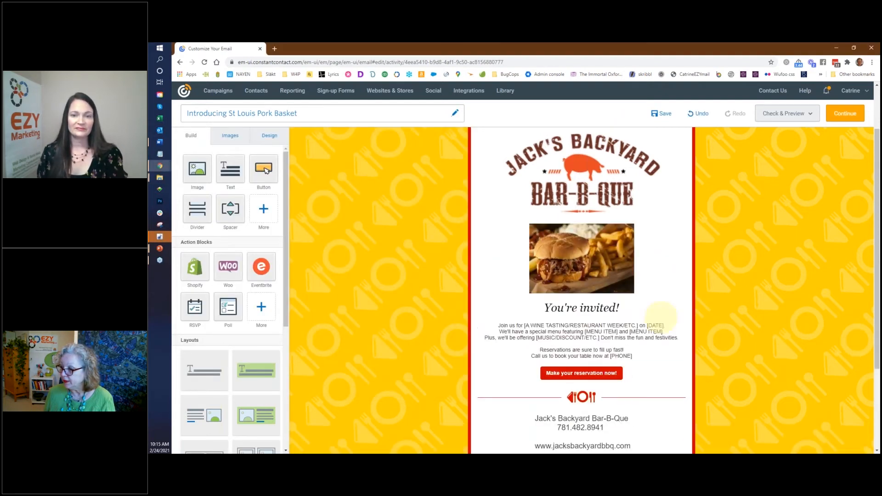
# Step: Stretch the burger photo to full email width and change the heading below it to $6.99
pyautogui.moveTo(630, 294); pyautogui.dragTo(703, 364)
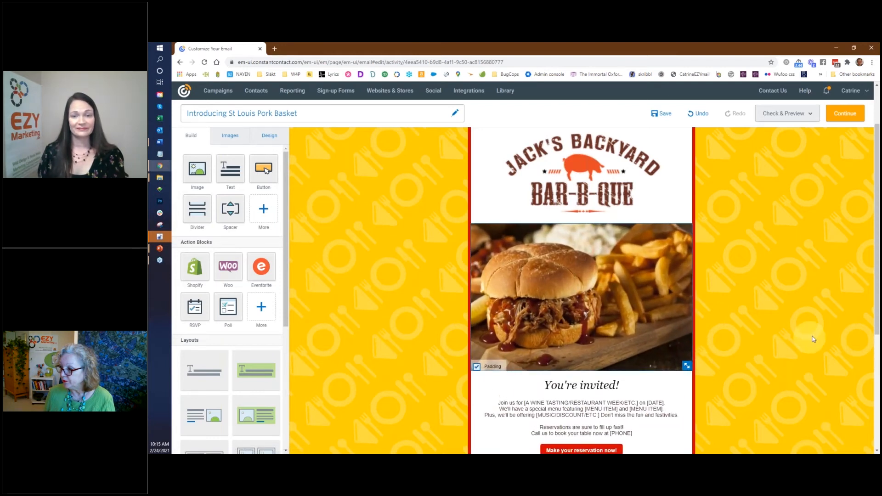
pyautogui.scroll(-3, 762, 315)
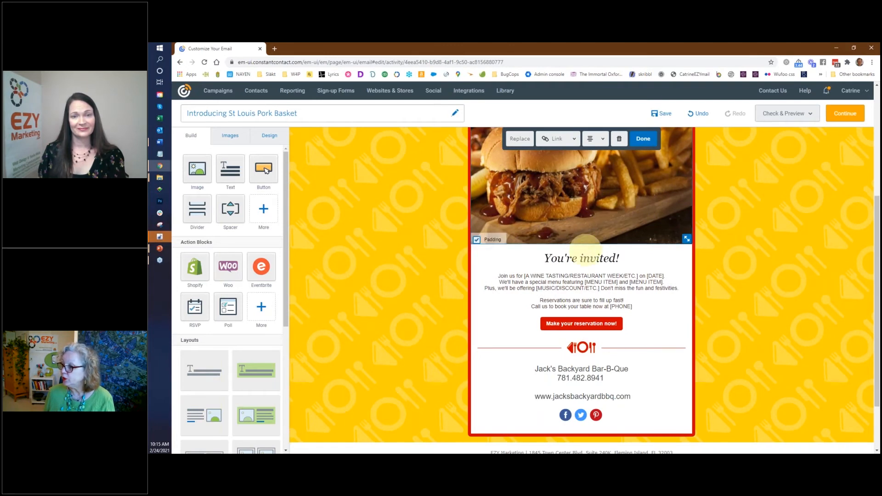
pyautogui.tripleClick(584, 260)
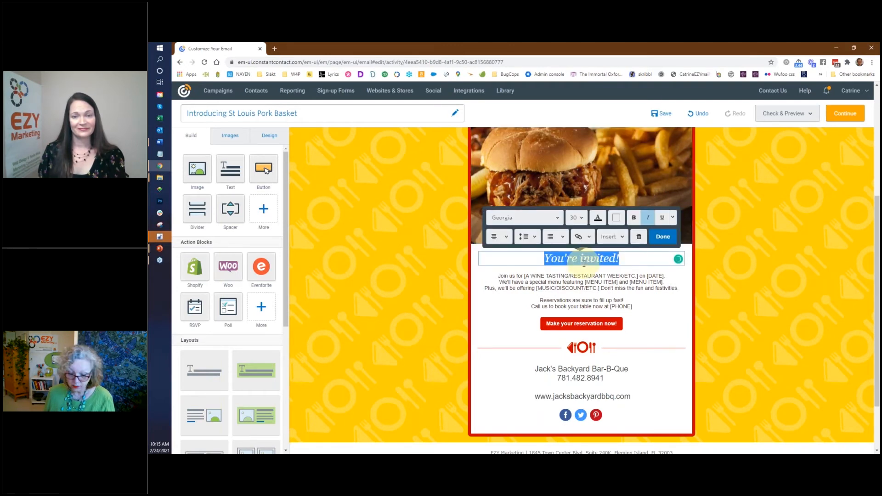
pyautogui.write('$')
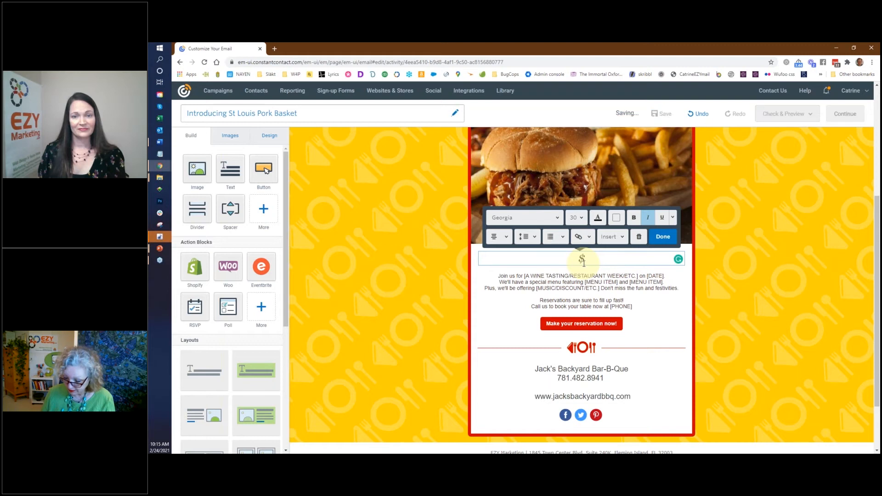
pyautogui.write('6.99')
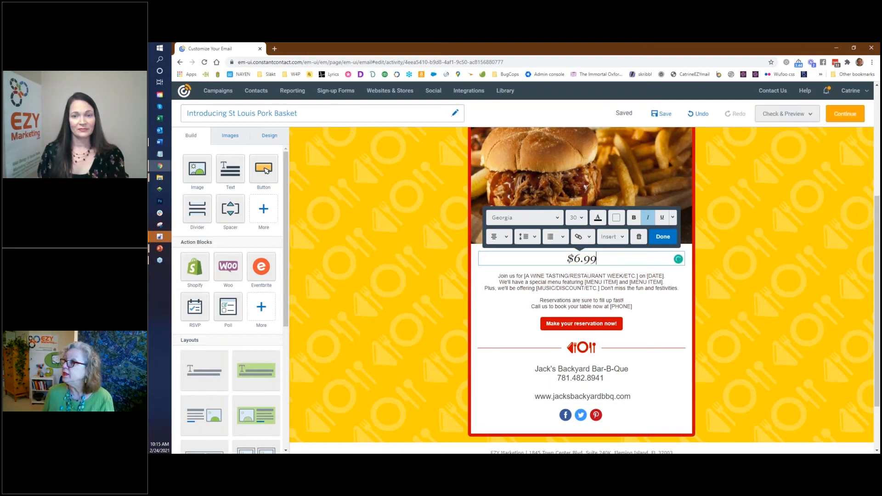
pyautogui.hotkey('alt', 'Tab')
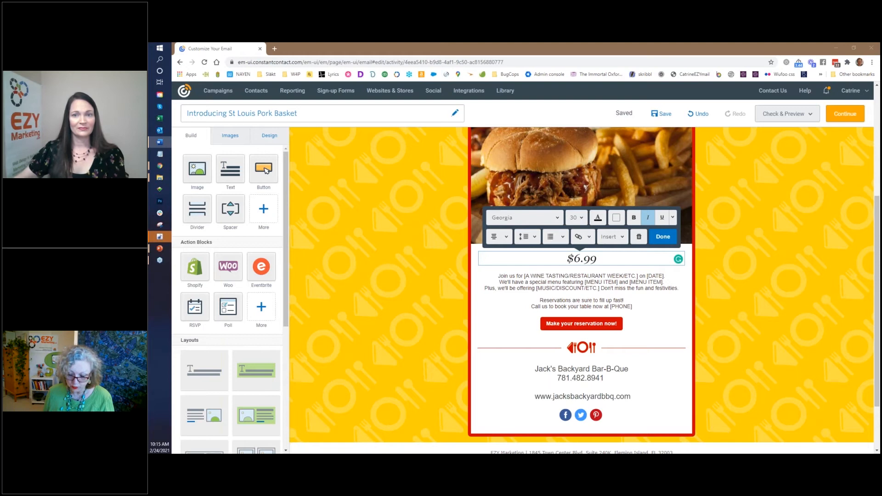
pyautogui.click(610, 304)
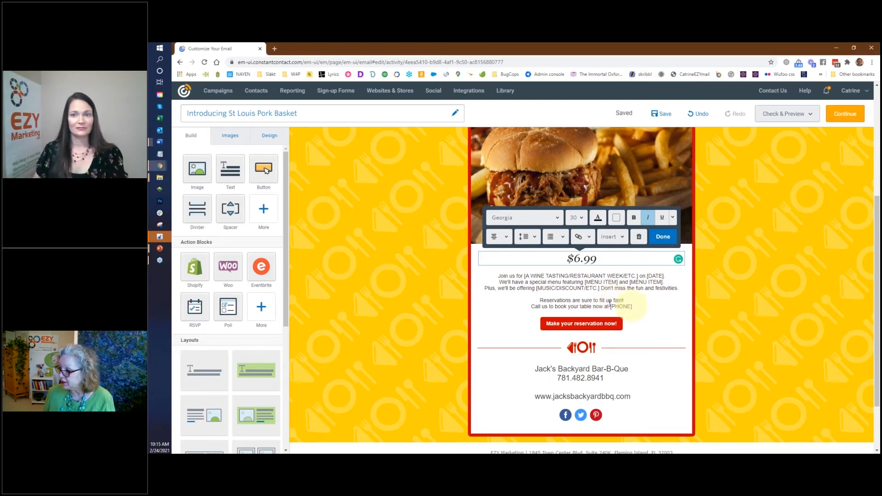
# Step: Replace the placeholder invitation paragraph with the pasted Combos and Baskets description
pyautogui.moveTo(633, 306); pyautogui.dragTo(482, 276)
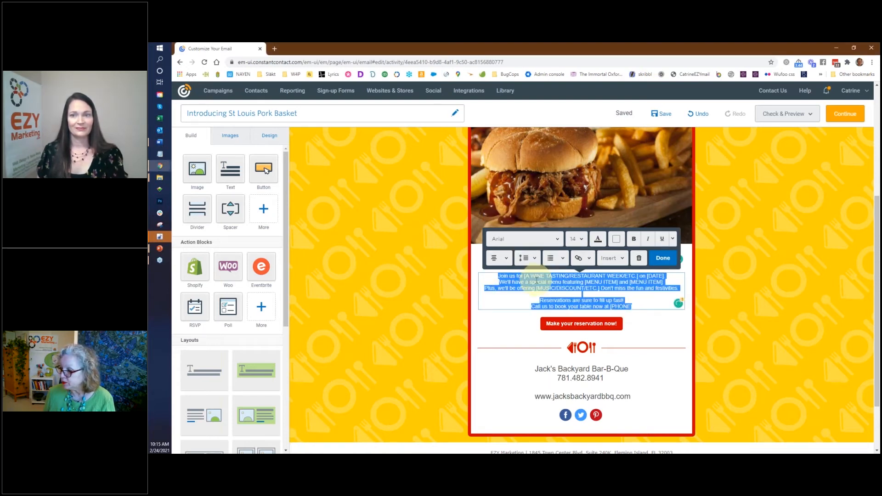
pyautogui.press('Delete')
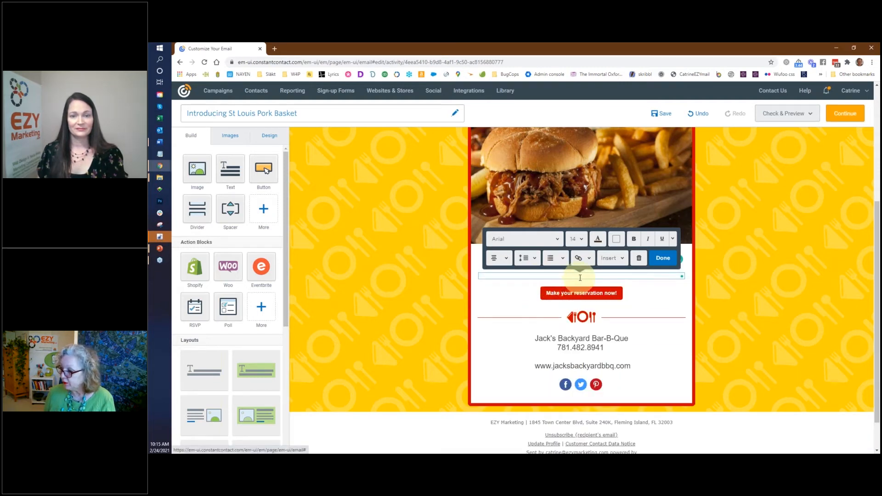
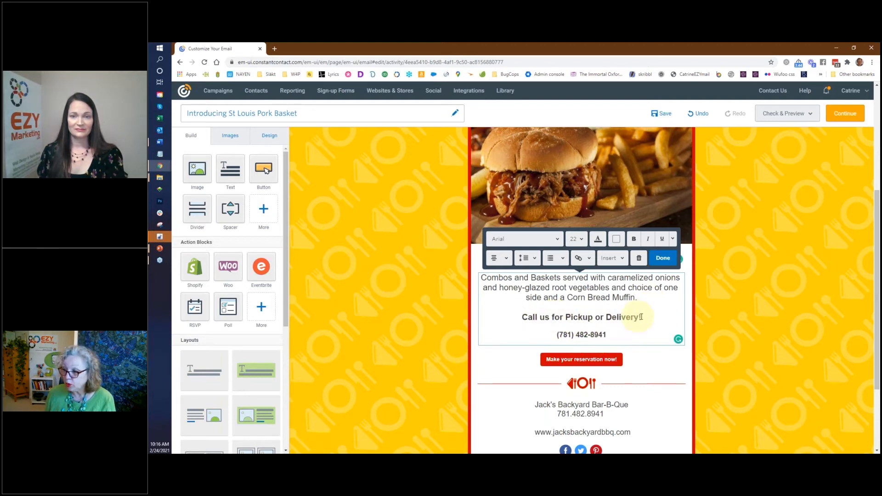
# Step: Enlarge the phone number to font size 36 and finish editing the text block
pyautogui.moveTo(606, 336); pyautogui.dragTo(553, 334)
pyautogui.click(580, 239)
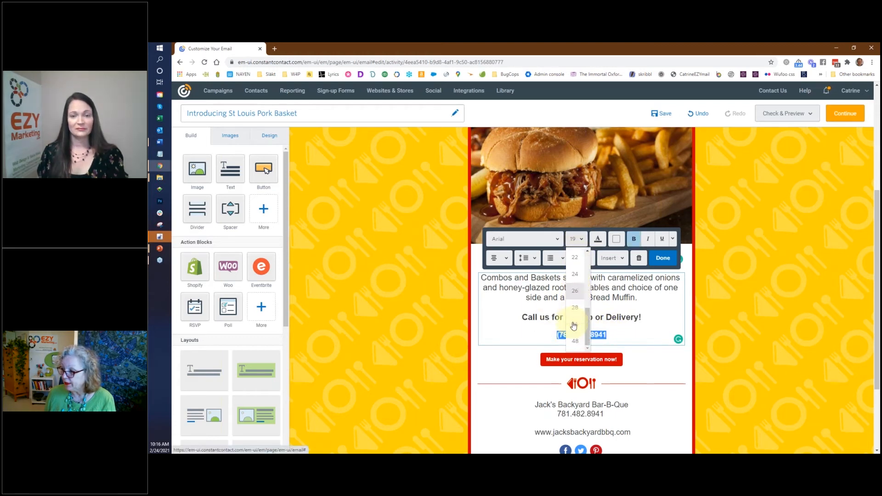
pyautogui.click(576, 323)
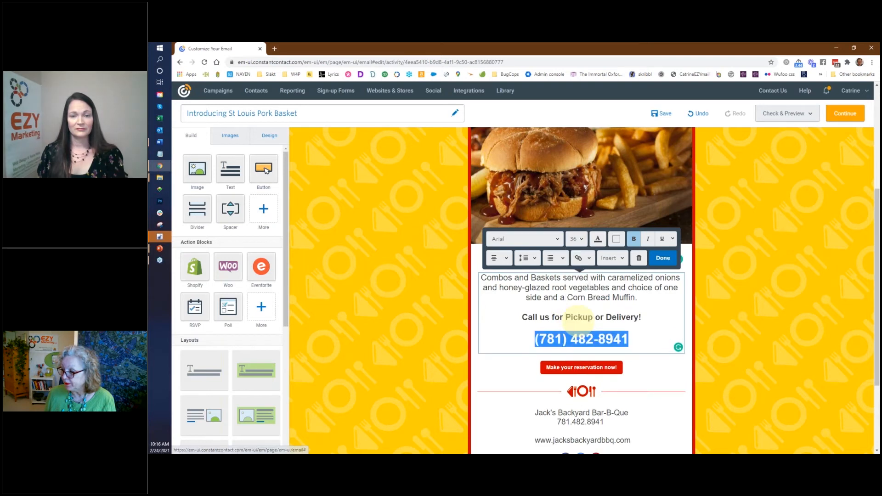
pyautogui.click(663, 258)
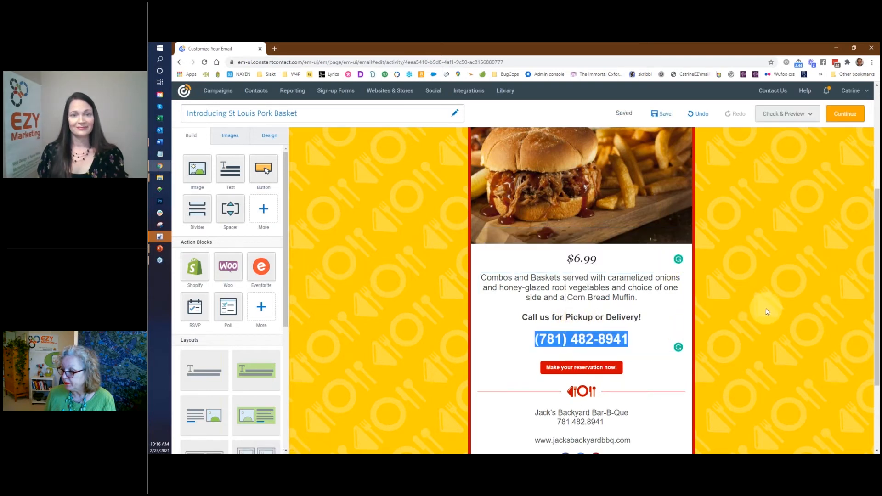
# Step: Change the reservation button's label to FULL MENU and check its link options
pyautogui.scroll(-1, 748, 339)
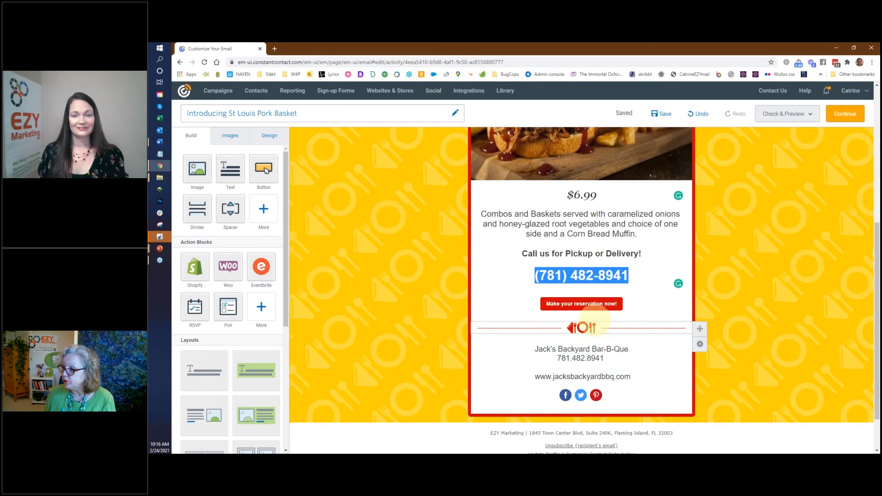
pyautogui.click(578, 305)
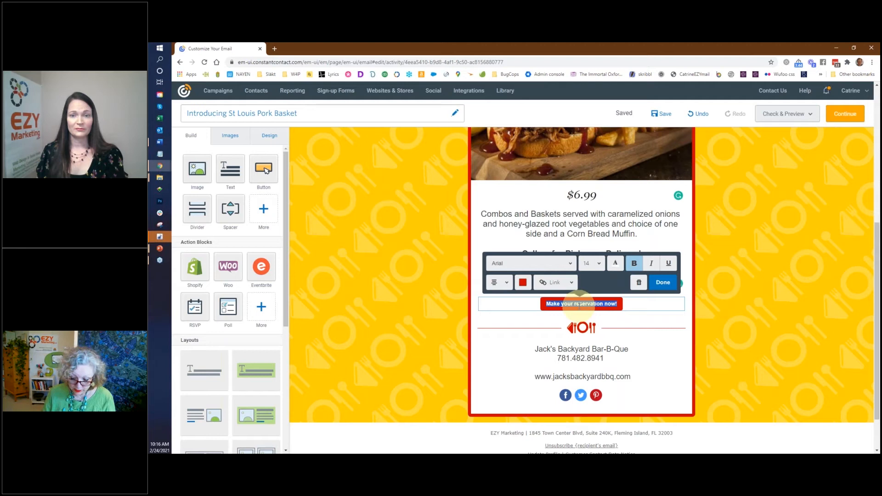
pyautogui.write('FU')
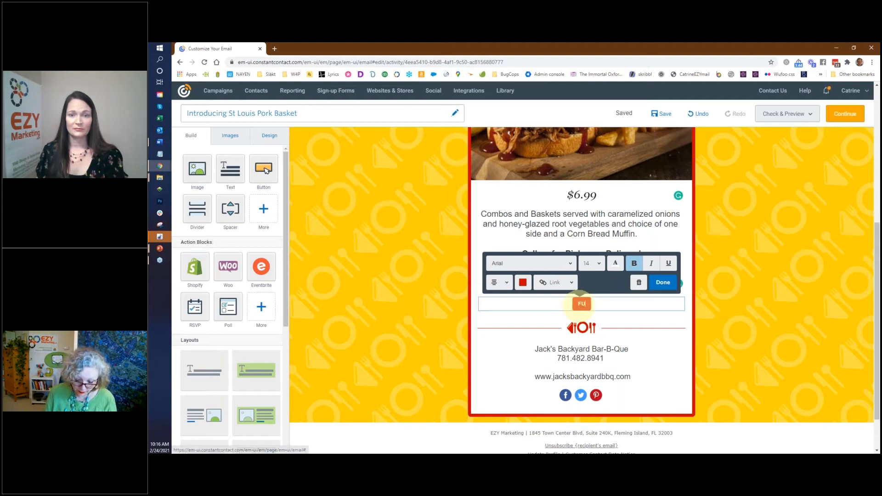
pyautogui.write('LL MENU')
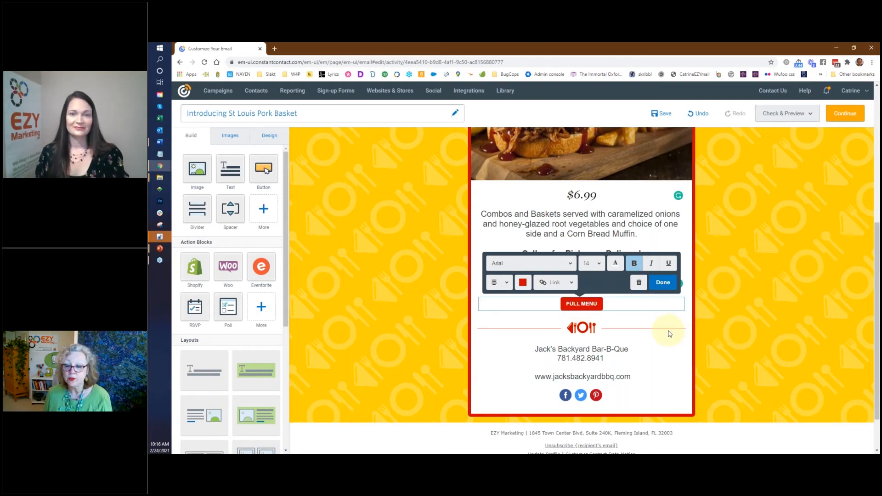
pyautogui.click(581, 303)
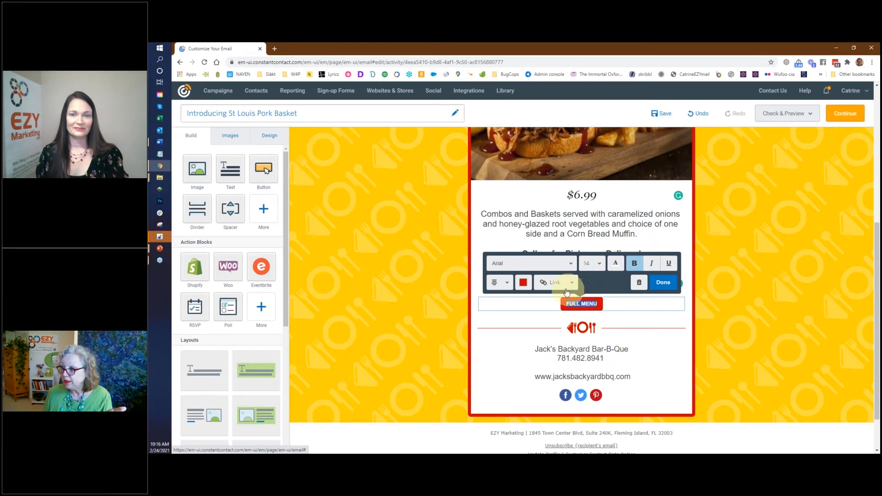
pyautogui.click(573, 285)
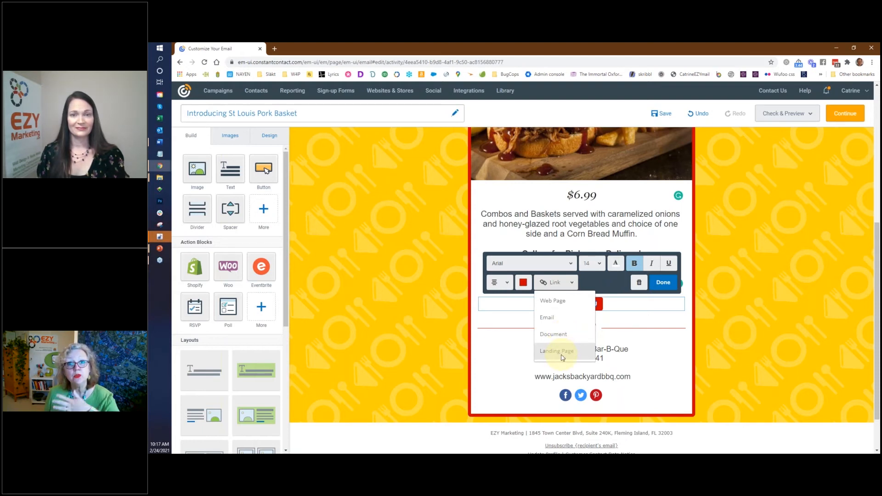
pyautogui.click(663, 283)
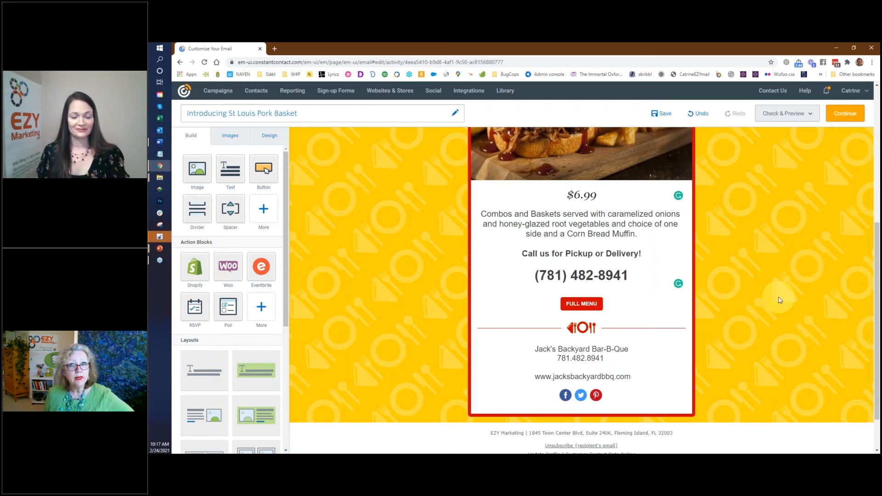
# Step: Open the email preview from Check & Preview and scroll through the desktop view
pyautogui.scroll(5, 779, 301)
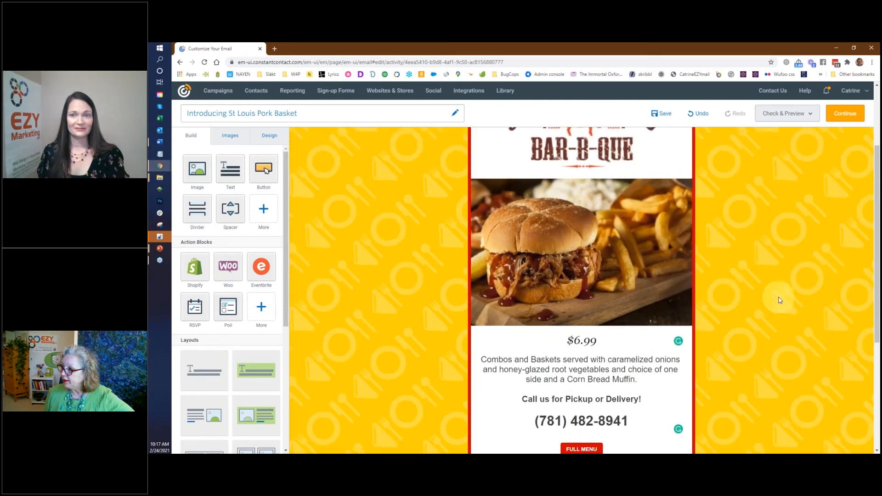
pyautogui.click(804, 117)
pyautogui.click(776, 137)
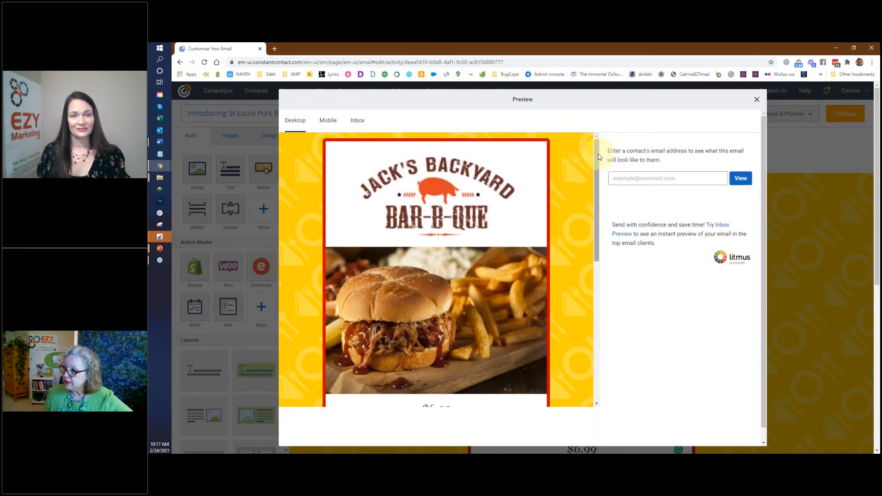
pyautogui.moveTo(597, 166); pyautogui.dragTo(524, 180)
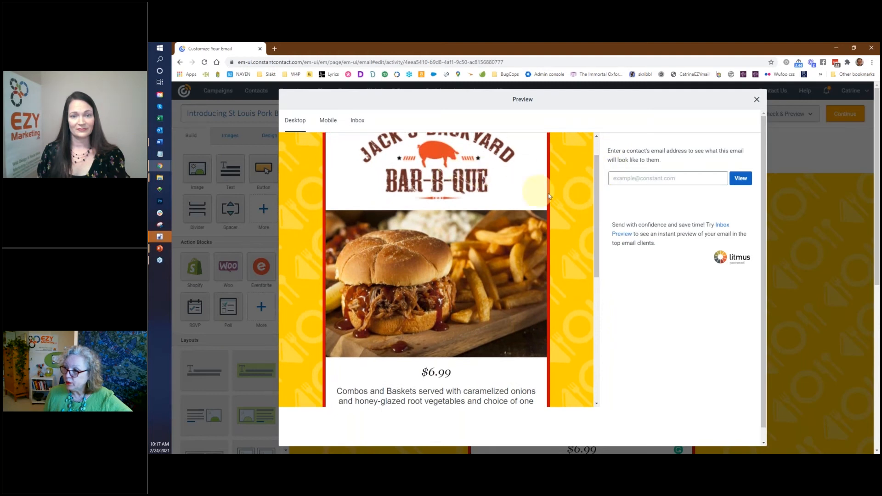
pyautogui.scroll(-3, 596, 211)
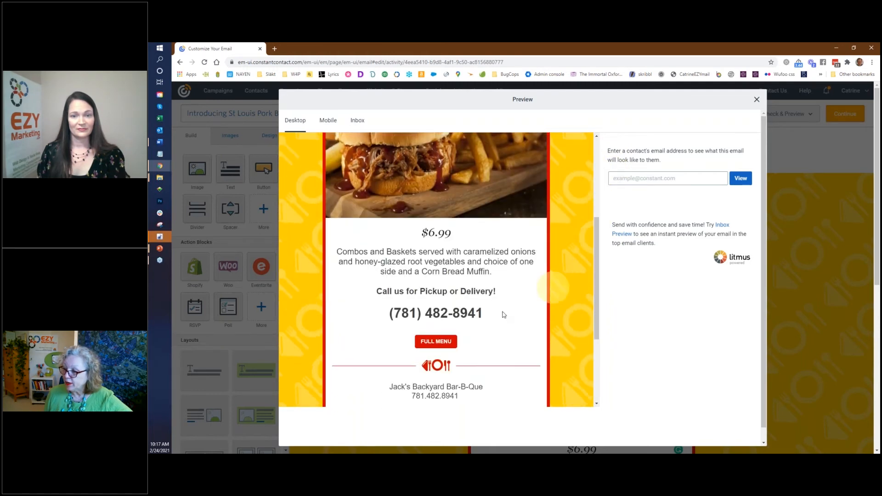
pyautogui.moveTo(597, 250); pyautogui.dragTo(604, 148)
# Step: Scroll through the mobile version of the email, then close the preview
pyautogui.click(333, 124)
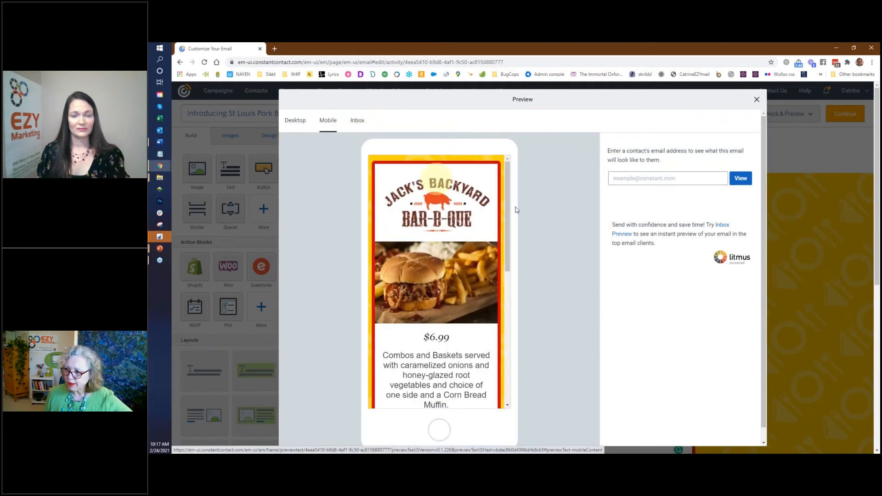
pyautogui.scroll(-2, 509, 184)
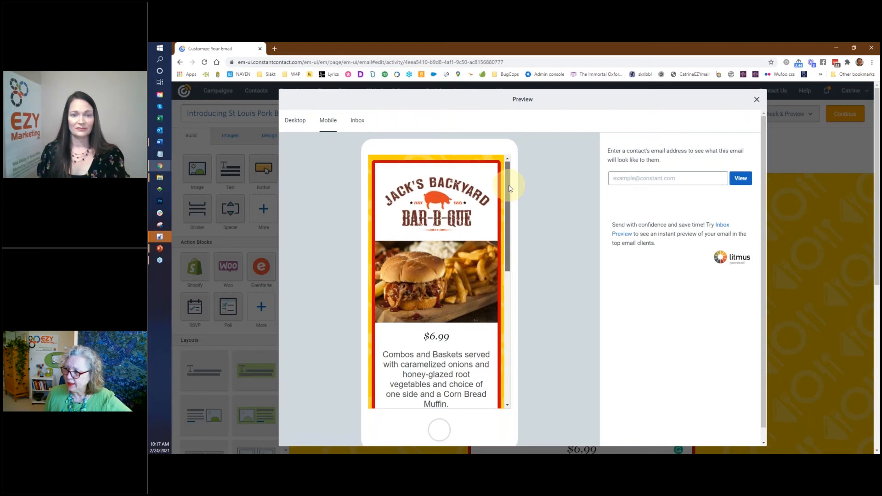
pyautogui.moveTo(509, 190); pyautogui.dragTo(527, 186)
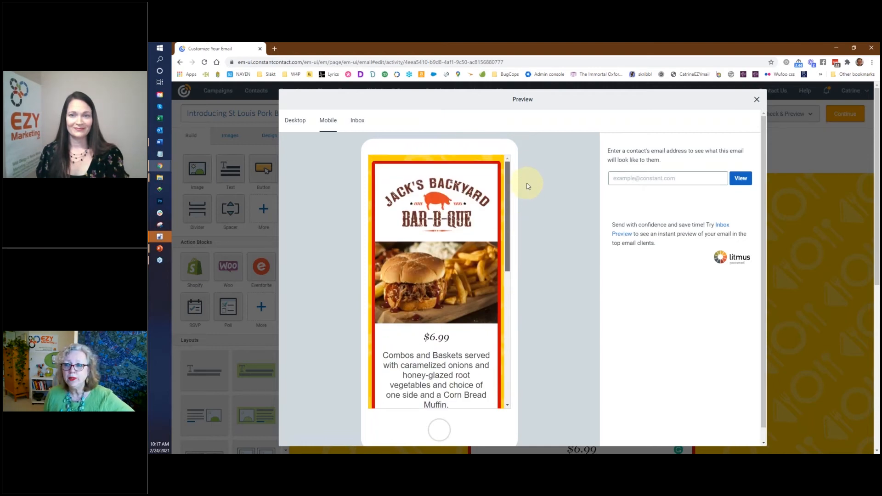
pyautogui.click(758, 101)
# Step: Send a test copy through Check & Preview > Send test, then close the dialog
pyautogui.click(799, 113)
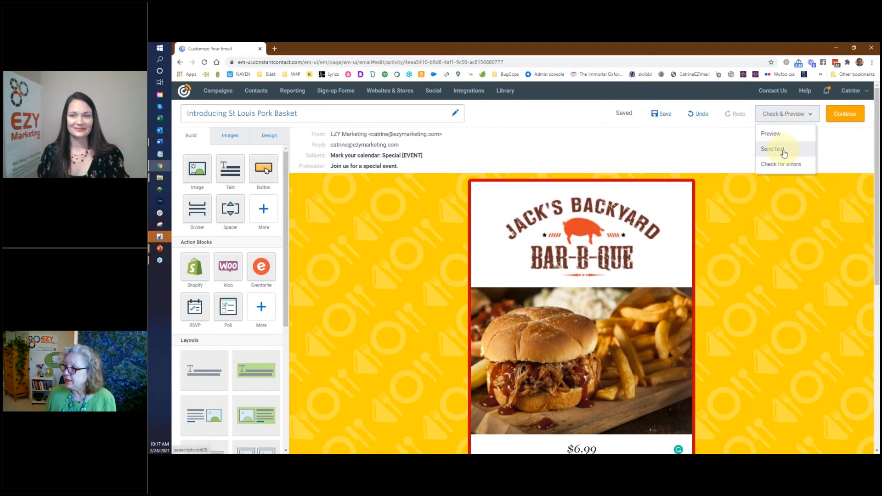
pyautogui.click(783, 151)
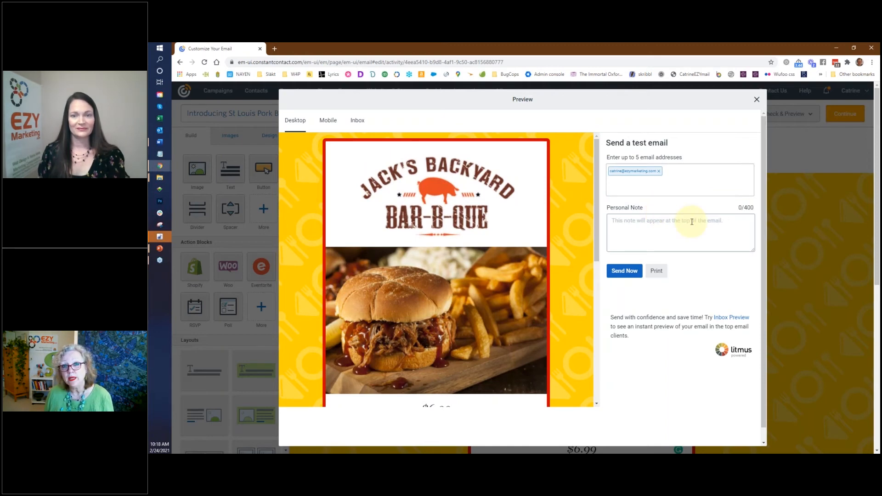
pyautogui.click(620, 274)
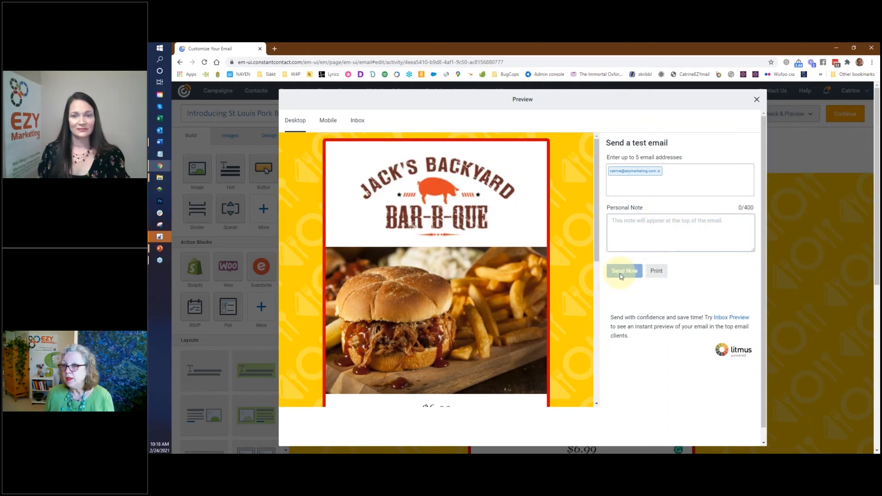
pyautogui.click(757, 101)
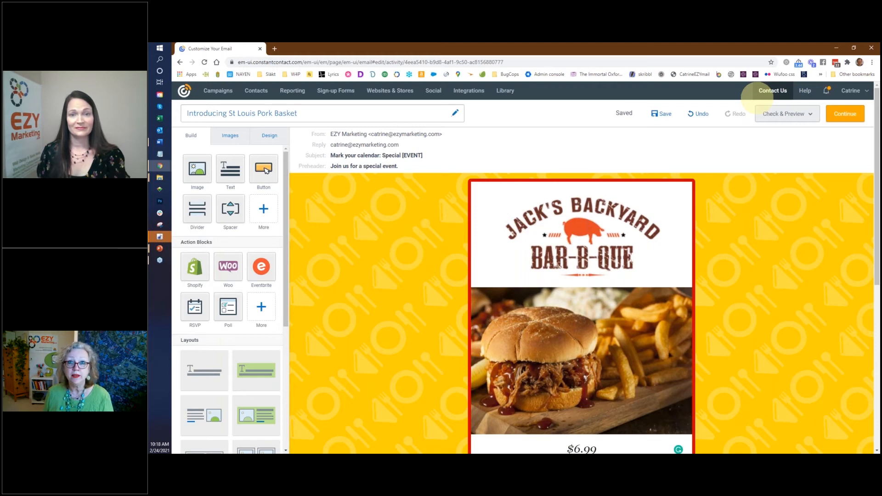
# Step: Continue from the email editor to the Schedule page
pyautogui.click(845, 114)
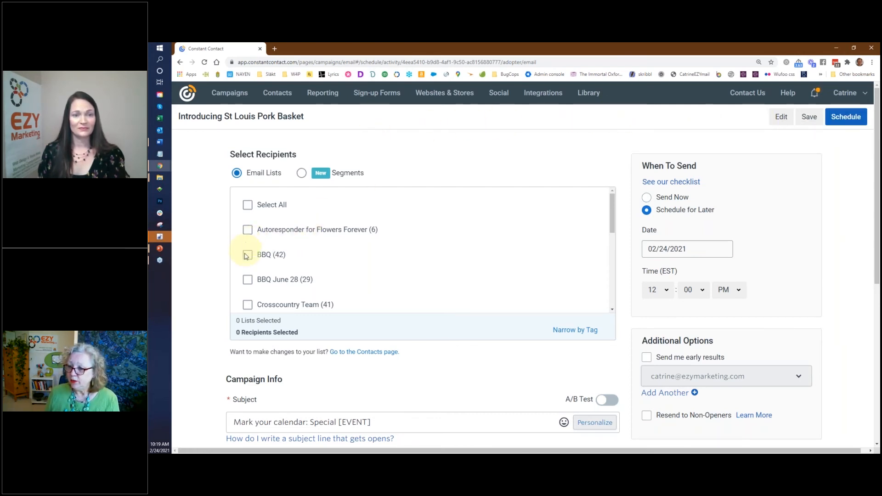
# Step: Select all 13 email lists as recipients
pyautogui.click(248, 305)
pyautogui.moveTo(612, 220)
pyautogui.mouseDown()
pyautogui.moveTo(613, 232)
pyautogui.moveTo(613, 221)
pyautogui.mouseUp()
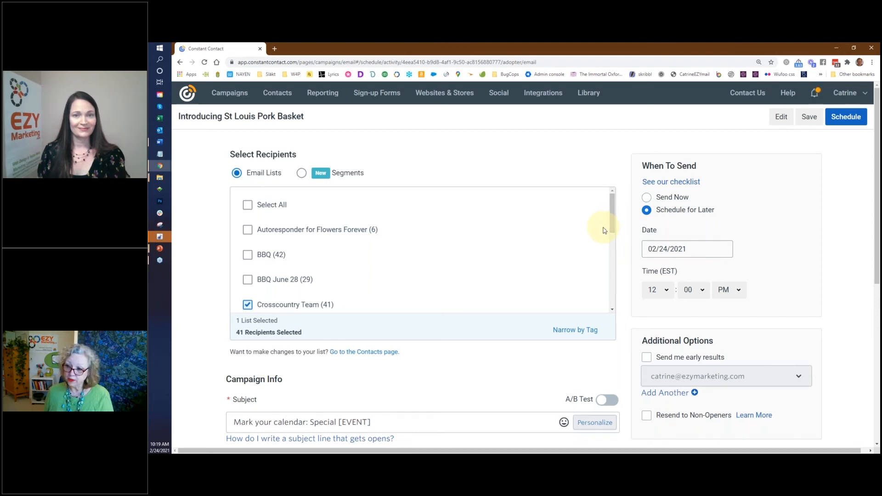
pyautogui.click(247, 205)
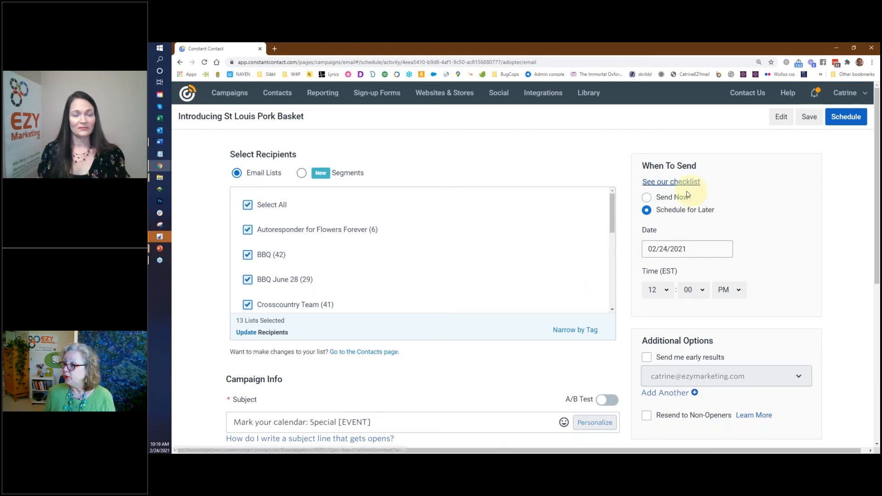
# Step: Set the send date to 02/27/2021 at 8:00 AM and try to schedule
pyautogui.click(701, 254)
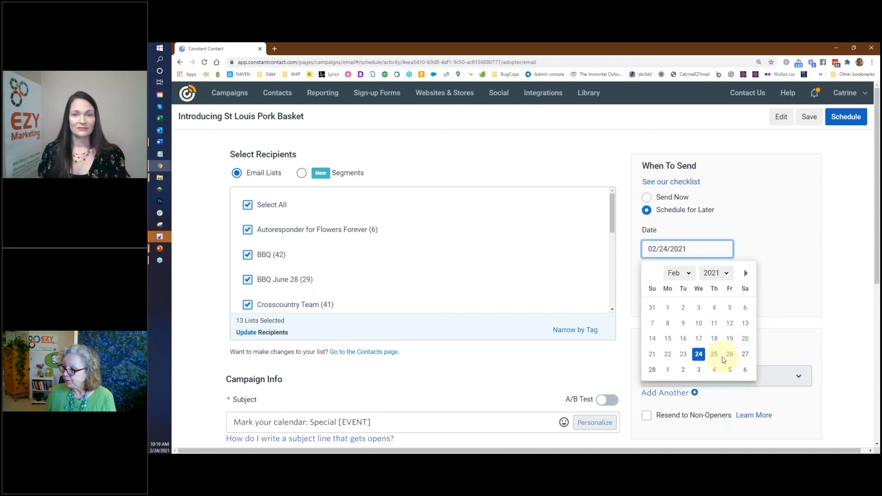
pyautogui.click(745, 354)
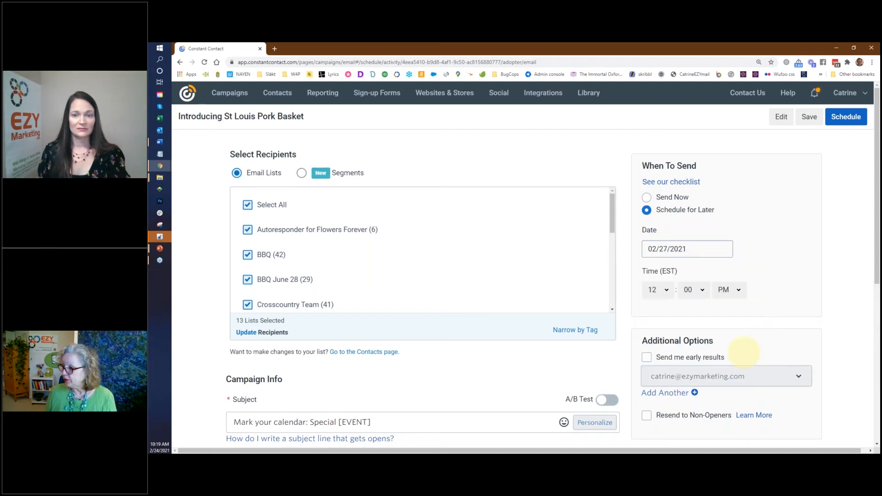
pyautogui.click(664, 290)
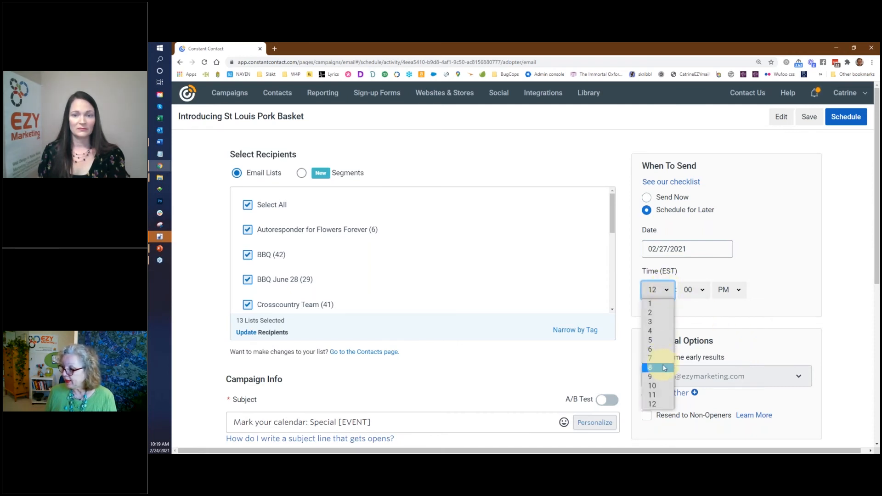
pyautogui.click(663, 368)
pyautogui.click(729, 289)
pyautogui.click(727, 299)
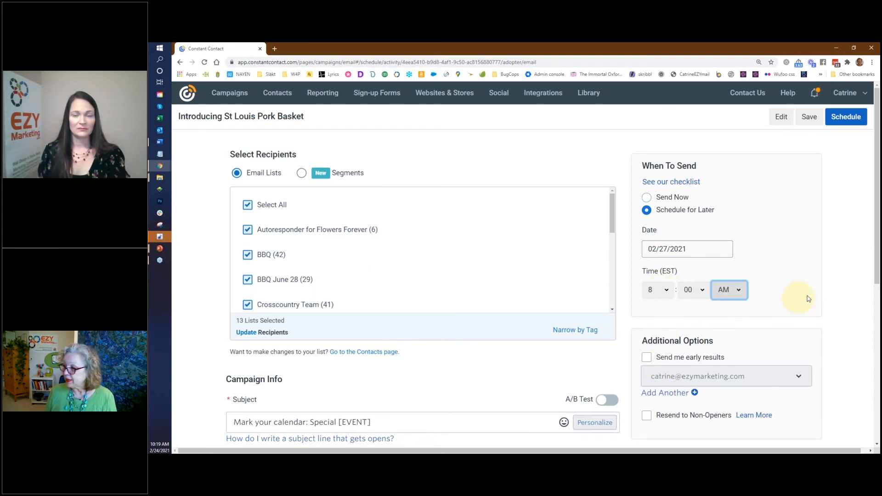
pyautogui.click(853, 121)
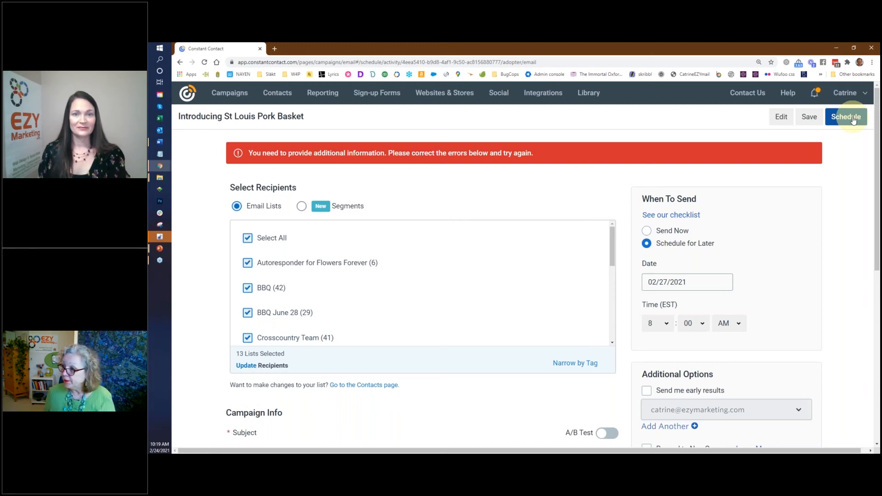
# Step: Replace the [EVENT] subject line with 'Introducing St Louis Pork Basket' copied from Word, then schedule again
pyautogui.scroll(-3, 759, 138)
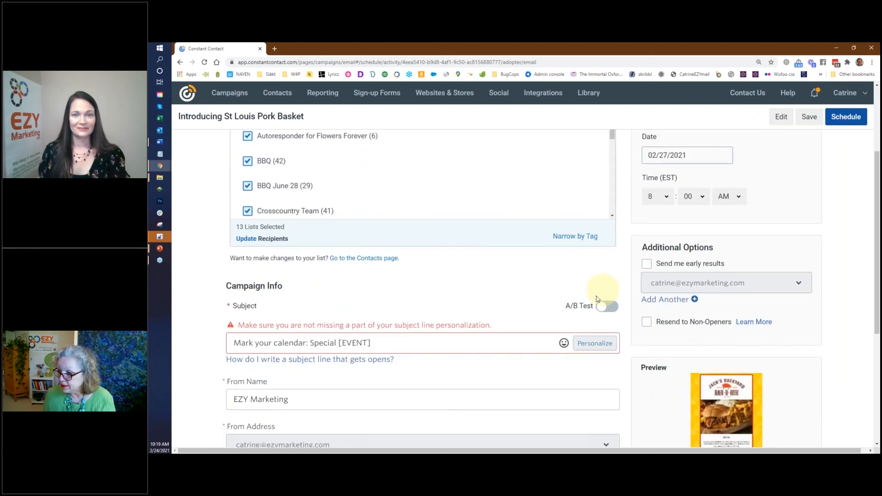
pyautogui.moveTo(392, 344); pyautogui.dragTo(231, 343)
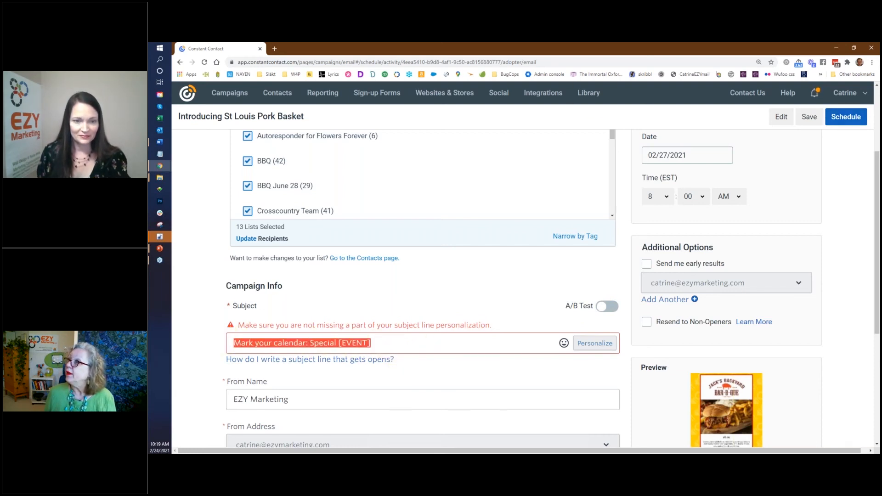
pyautogui.hotkey('alt', 'Tab')
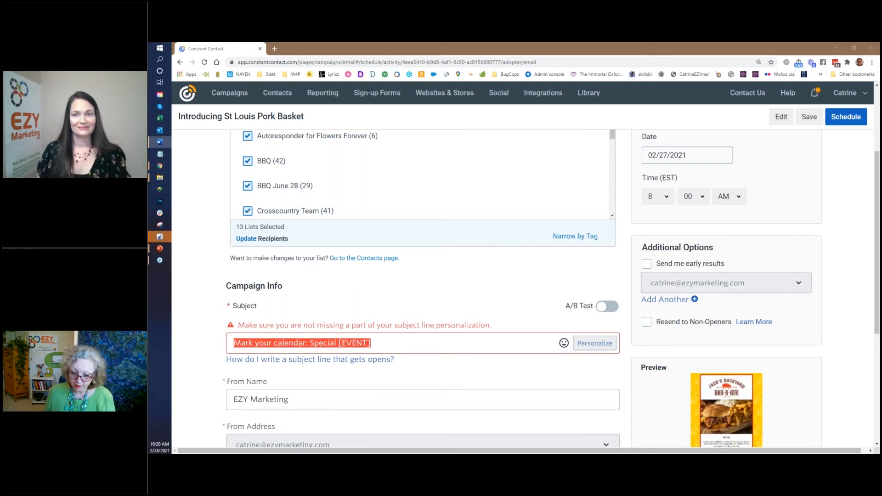
pyautogui.click(386, 344)
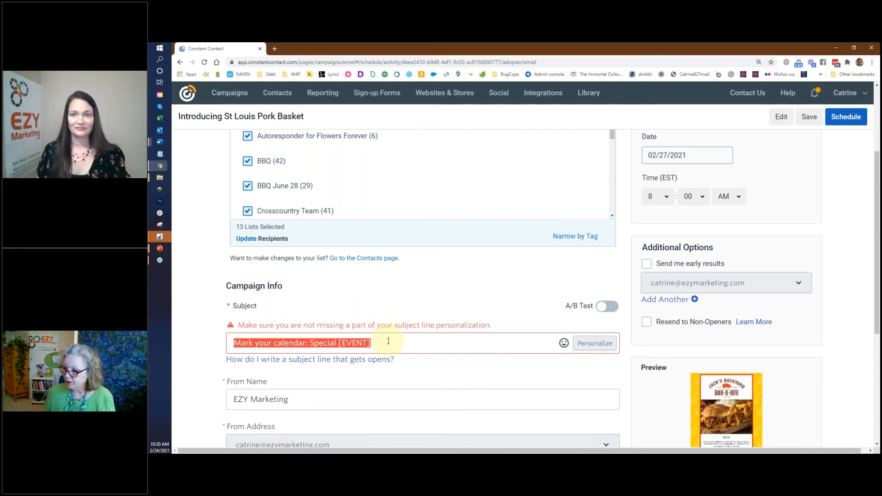
pyautogui.moveTo(387, 343); pyautogui.dragTo(217, 350)
pyautogui.write('Introducing St Louis Pork Basket')
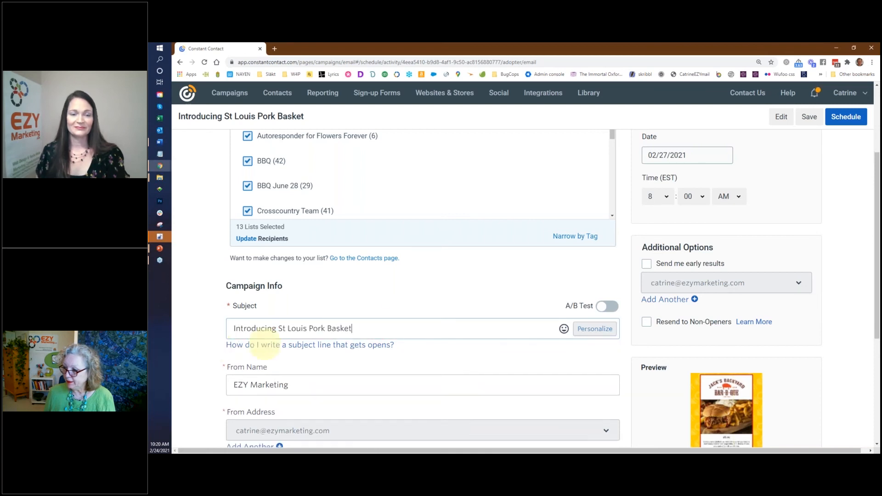
pyautogui.click(850, 119)
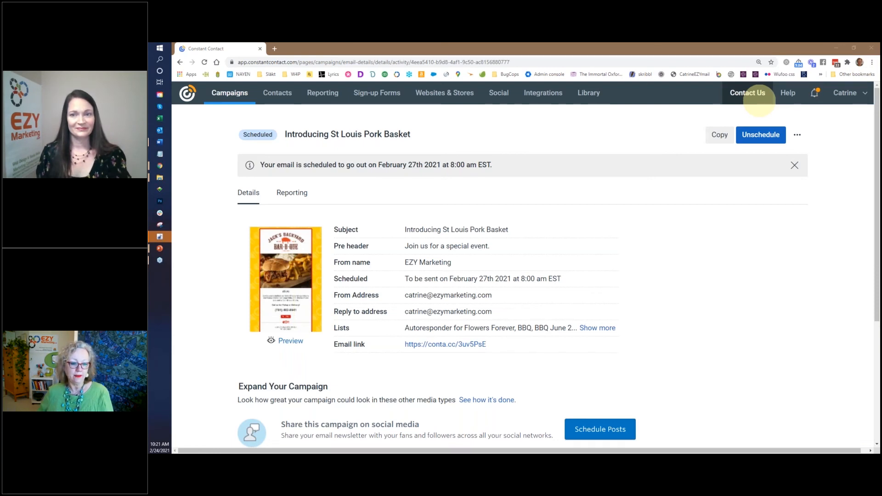
# Step: Return to the Live Demo slide show in PowerPoint
pyautogui.hotkey('alt', 'Tab')
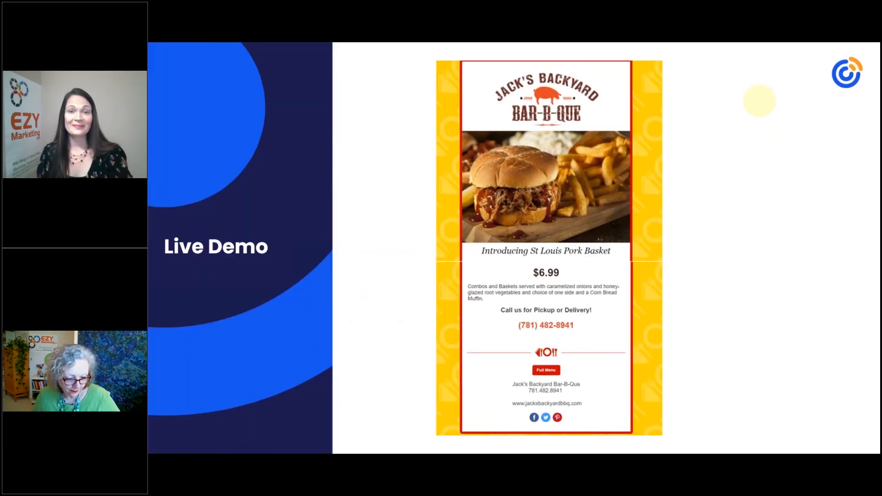